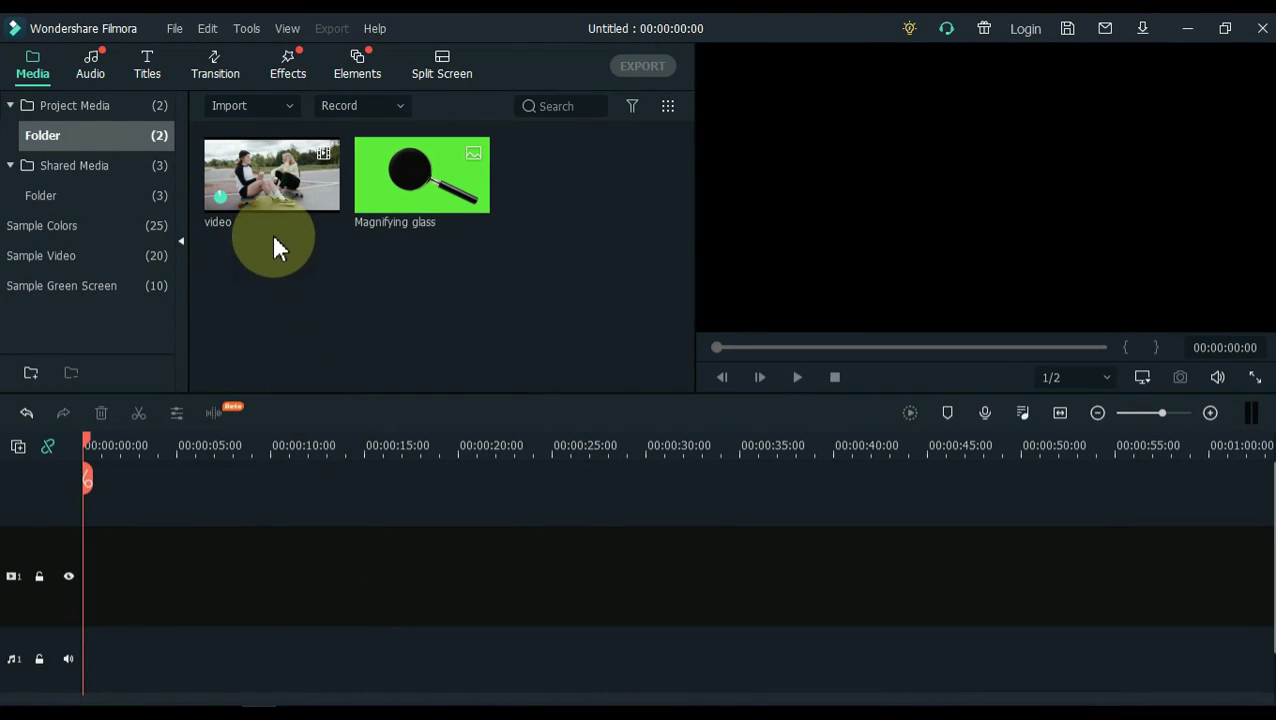
# - Add the skateboard clip to video track 1, match the project to 2048 x 1080 25fps, and play it
pyautogui.moveTo(264, 192); pyautogui.dragTo(91, 573)
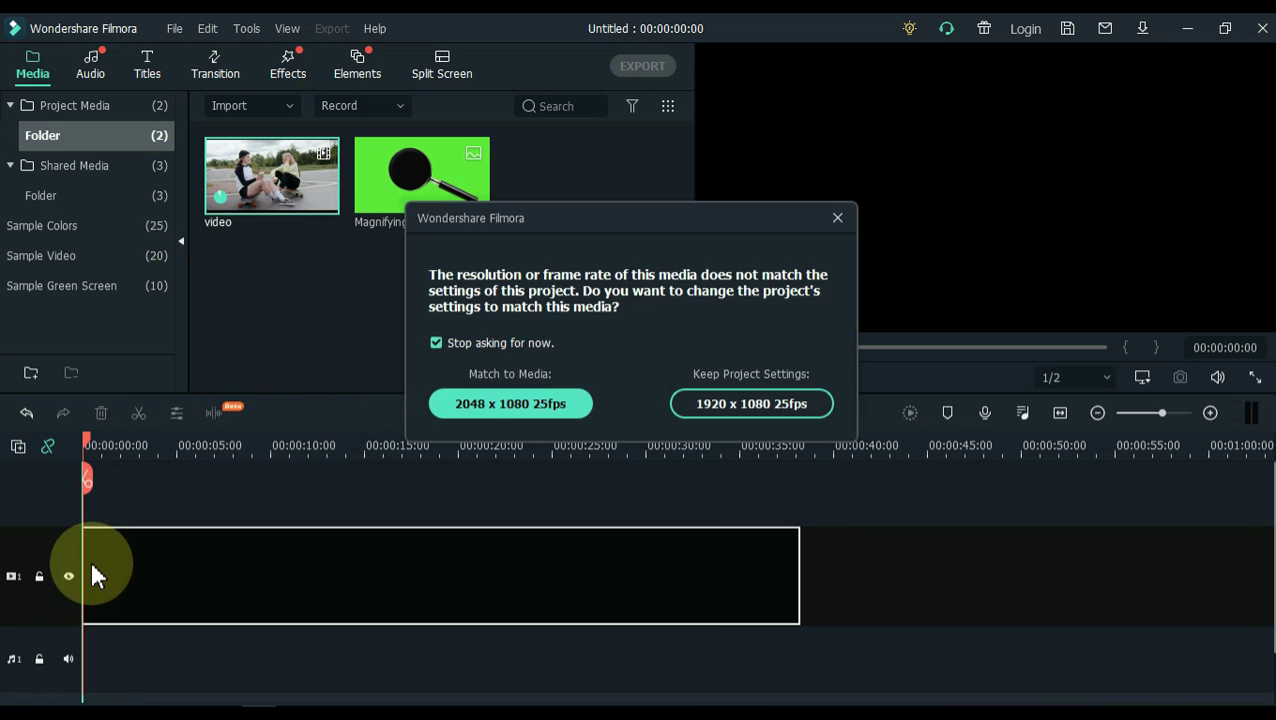
pyautogui.click(453, 412)
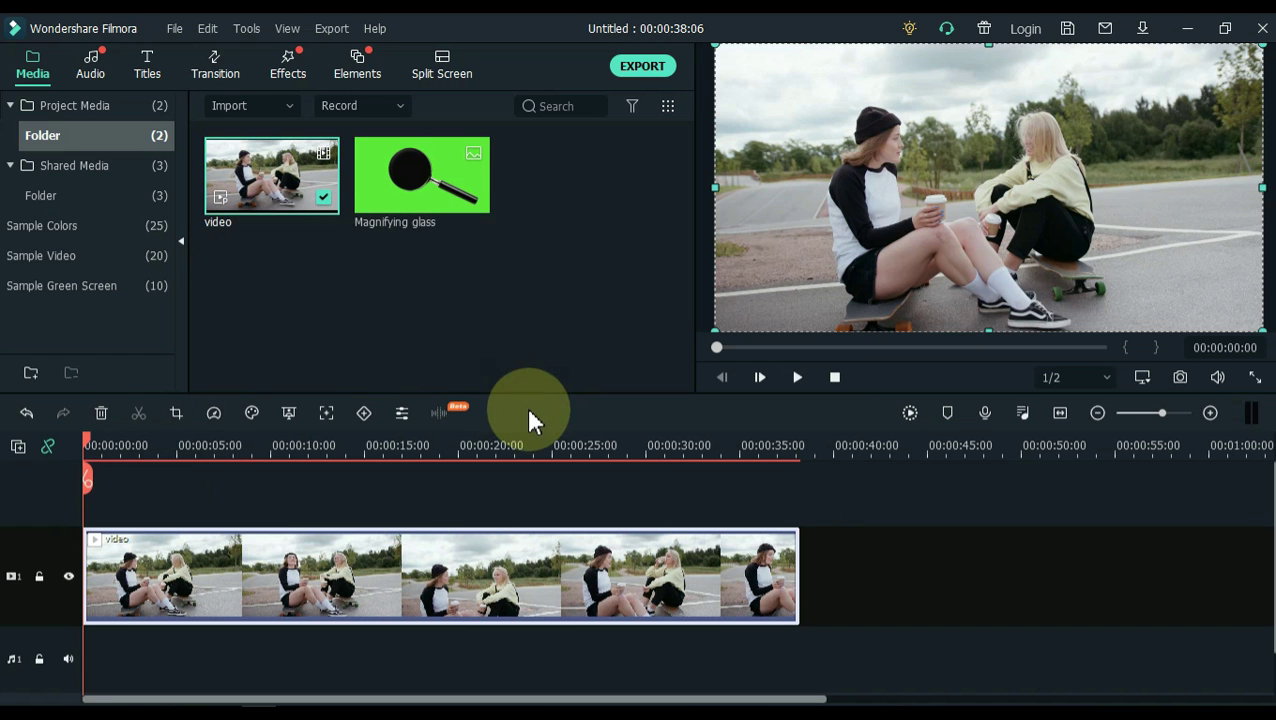
pyautogui.press('space')
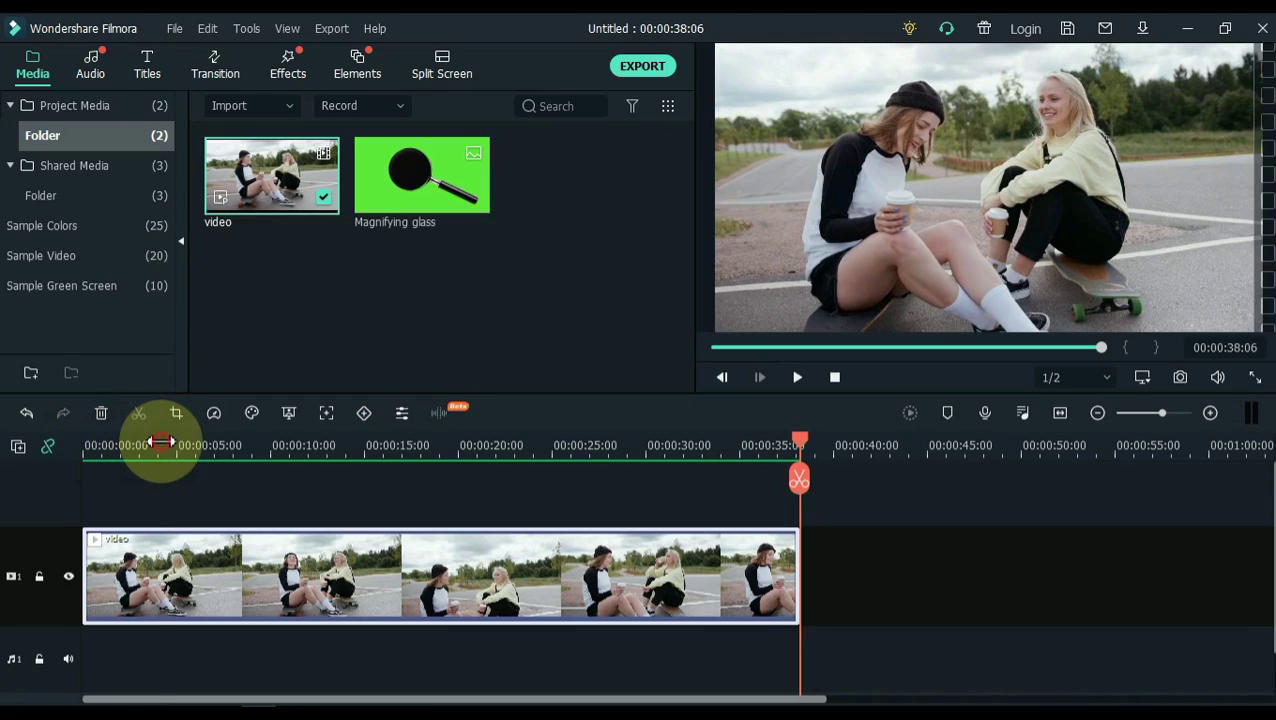
# - At 00:00:04:03, crop the clip to a 1:1 square of 447 x 447 over the dark-haired woman's head
pyautogui.click(160, 443)
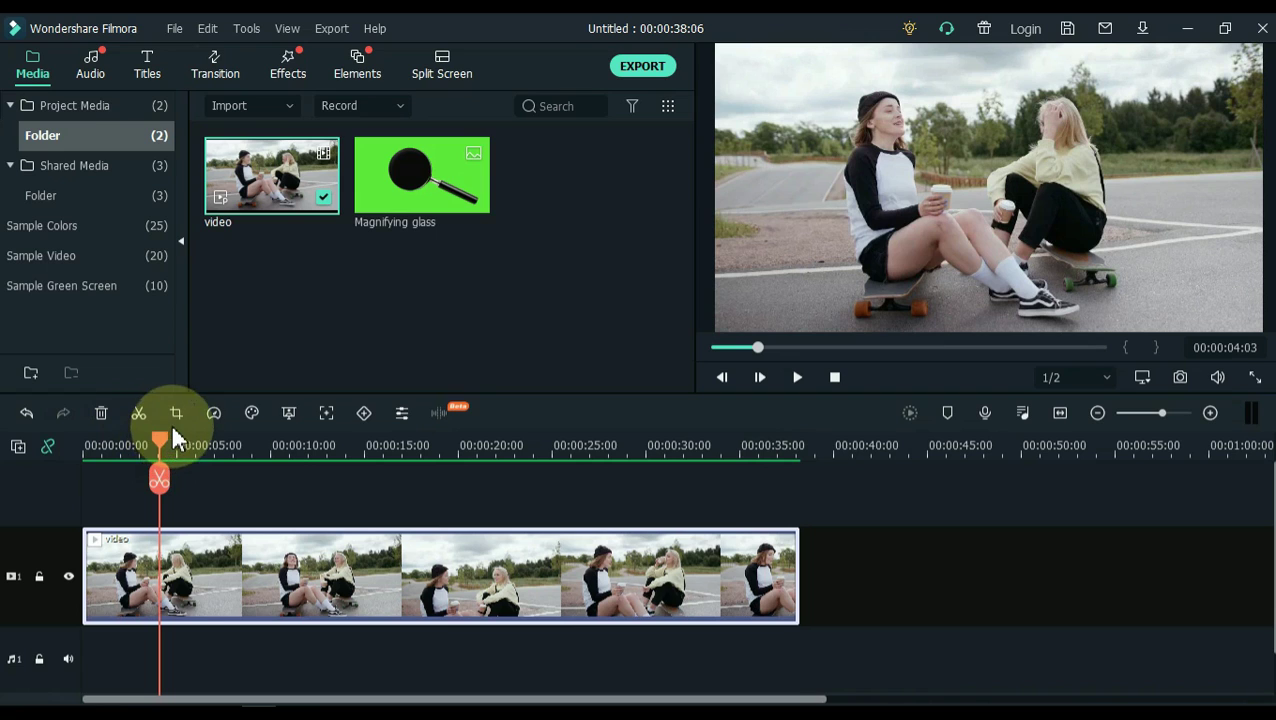
pyautogui.click(177, 414)
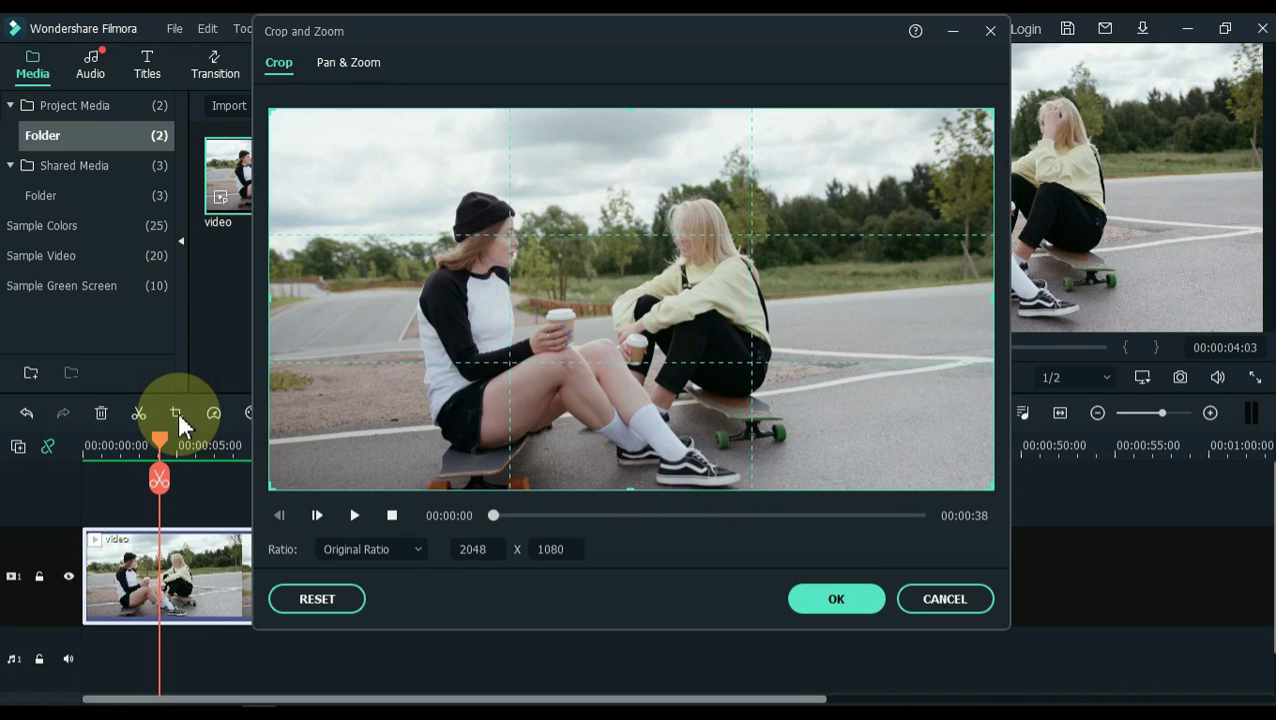
pyautogui.click(350, 550)
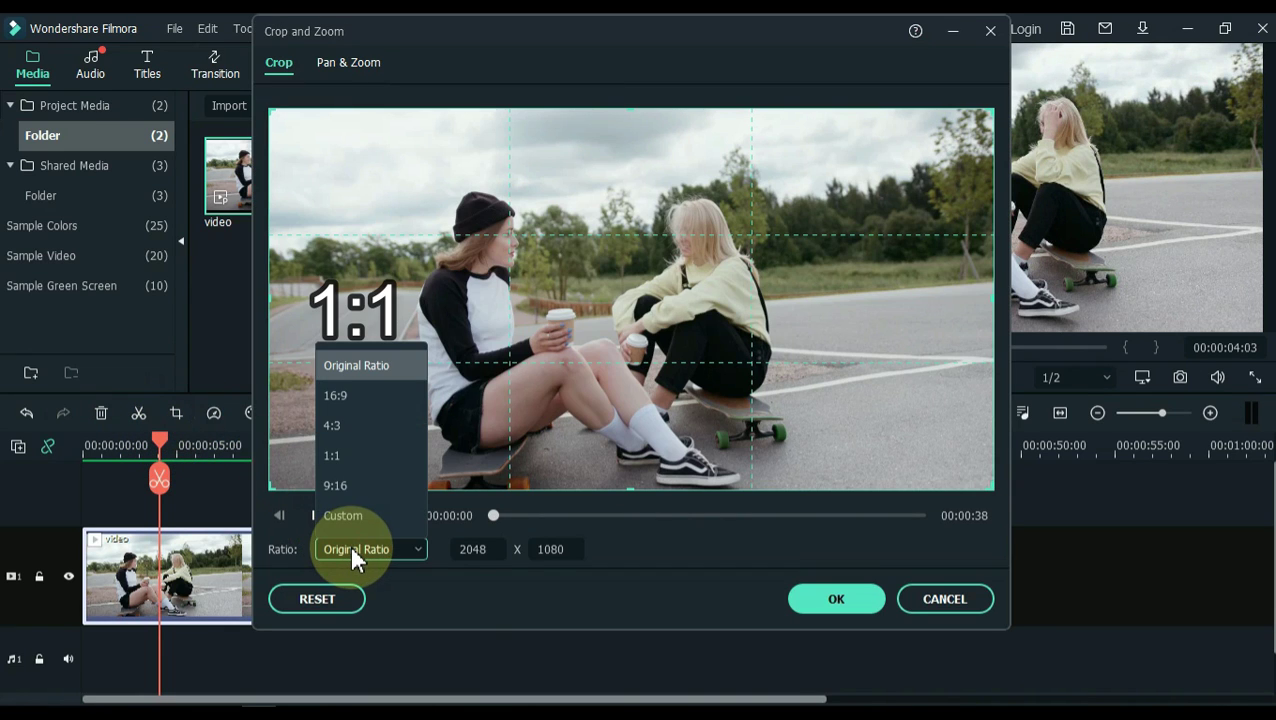
pyautogui.click(354, 455)
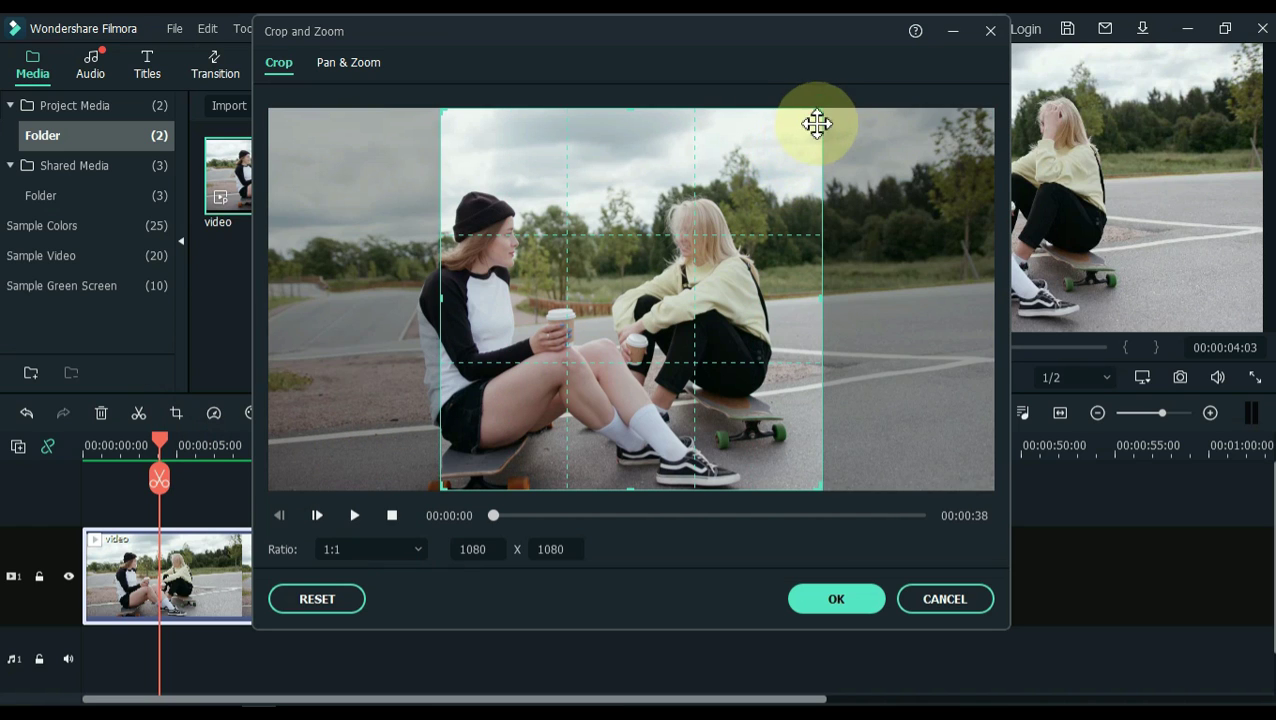
pyautogui.moveTo(823, 113); pyautogui.dragTo(628, 301)
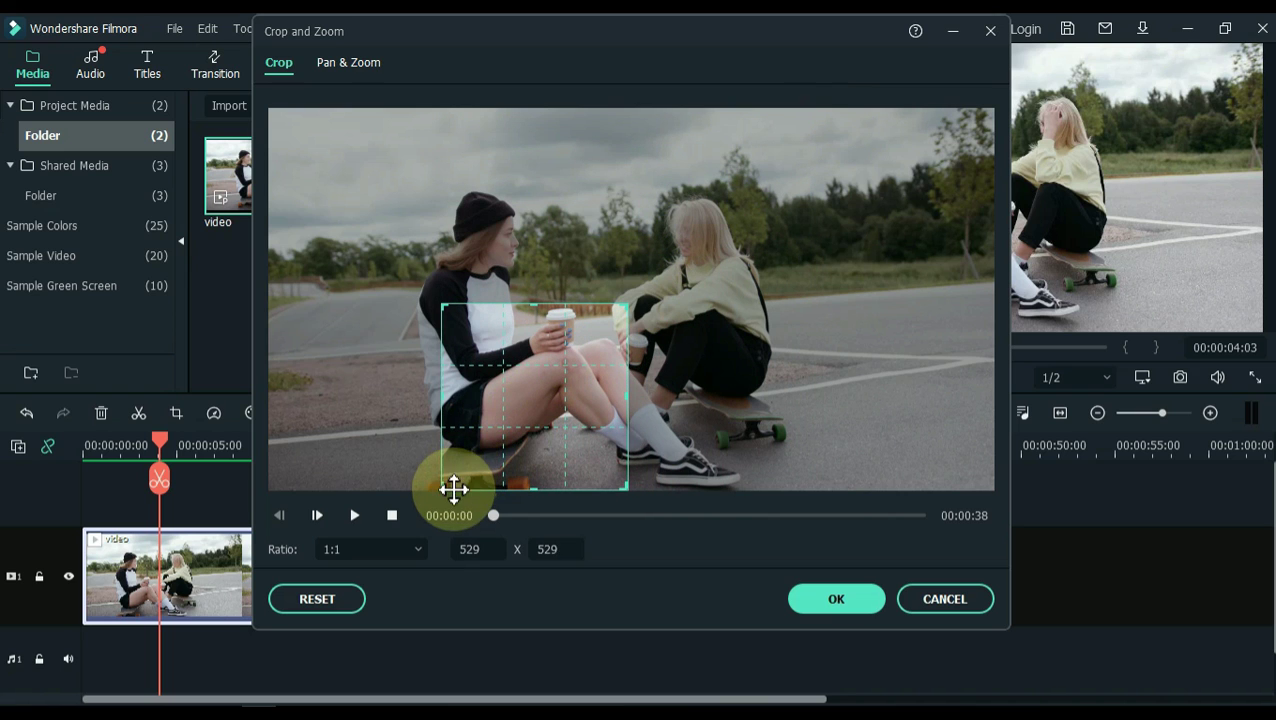
pyautogui.moveTo(446, 488); pyautogui.dragTo(464, 461)
pyautogui.moveTo(558, 370); pyautogui.dragTo(506, 235)
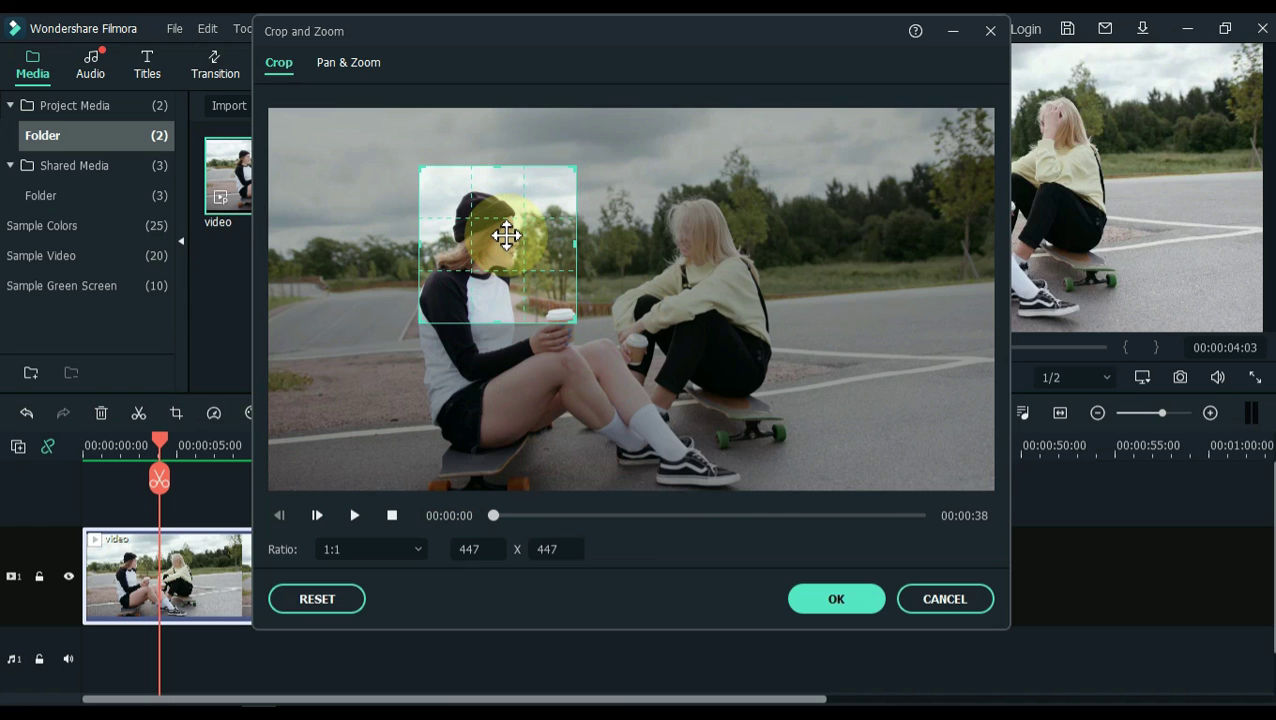
# - Apply the square crop and scrub the playhead to 00:00:13:18
pyautogui.click(836, 598)
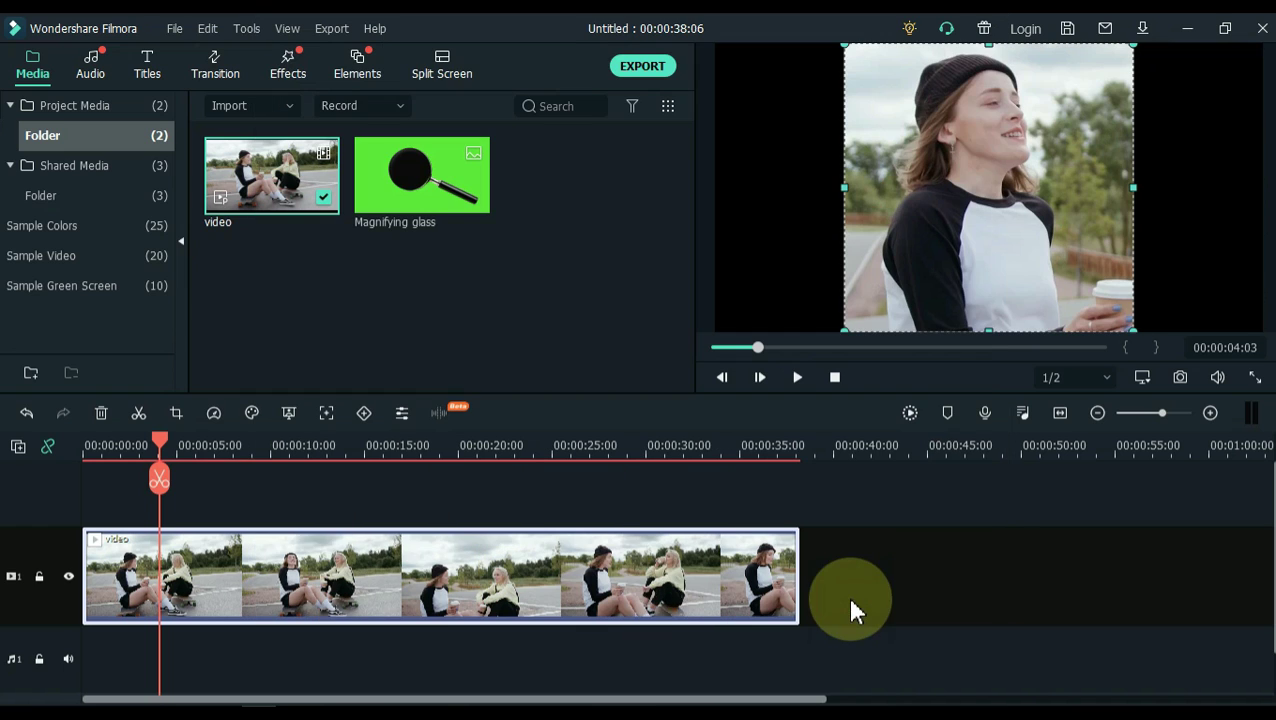
pyautogui.moveTo(163, 452); pyautogui.dragTo(340, 580)
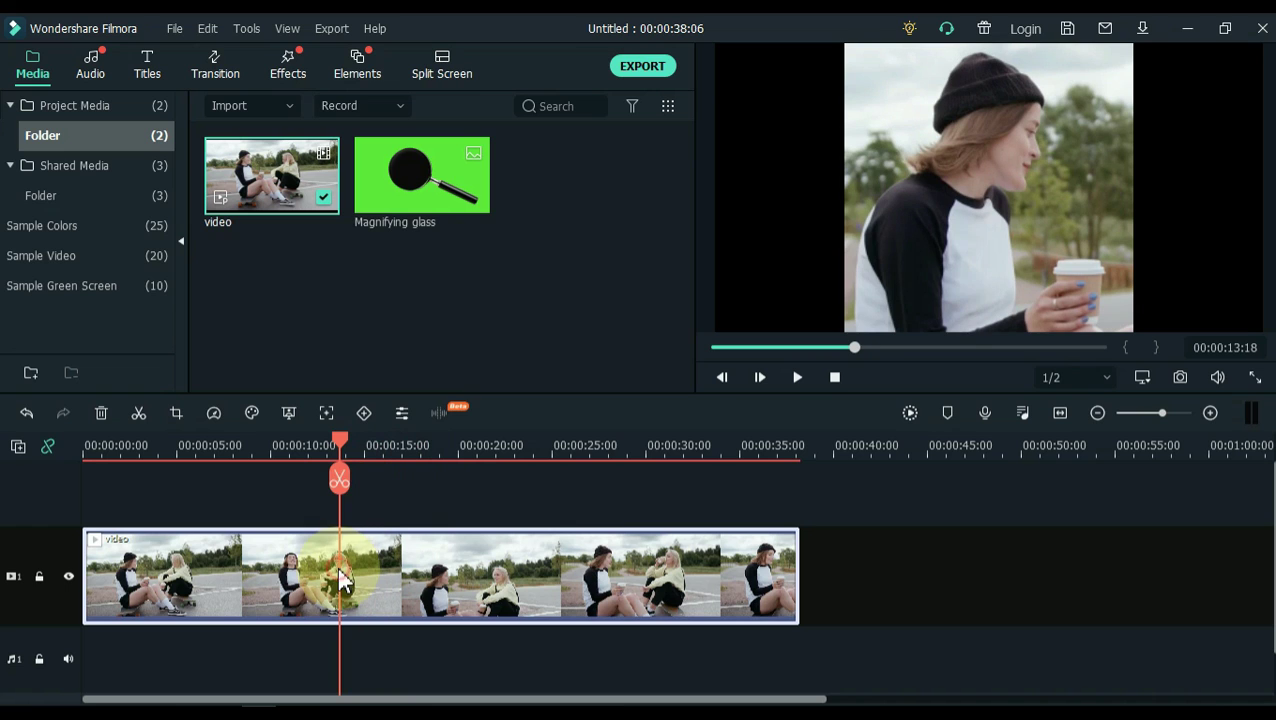
# - Split the clip at 00:00:13:18 and give the second piece a pan-and-zoom ending down-left on her head
pyautogui.click(343, 488)
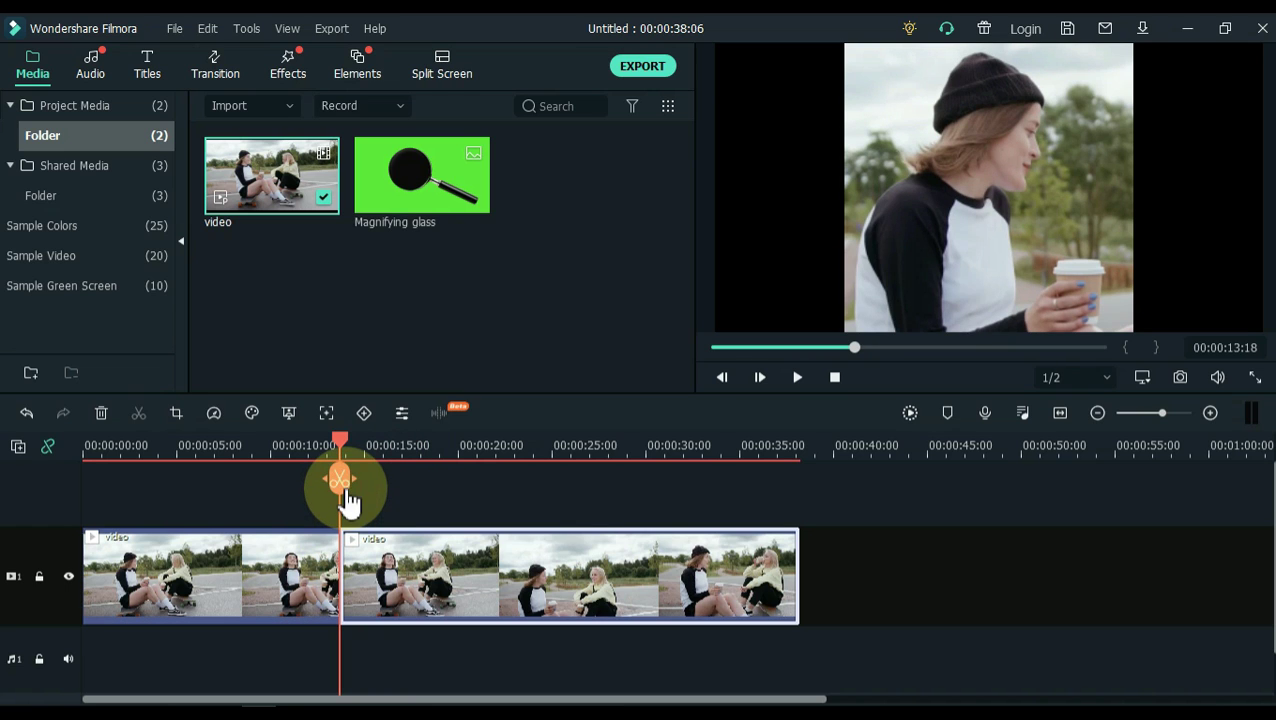
pyautogui.click(178, 414)
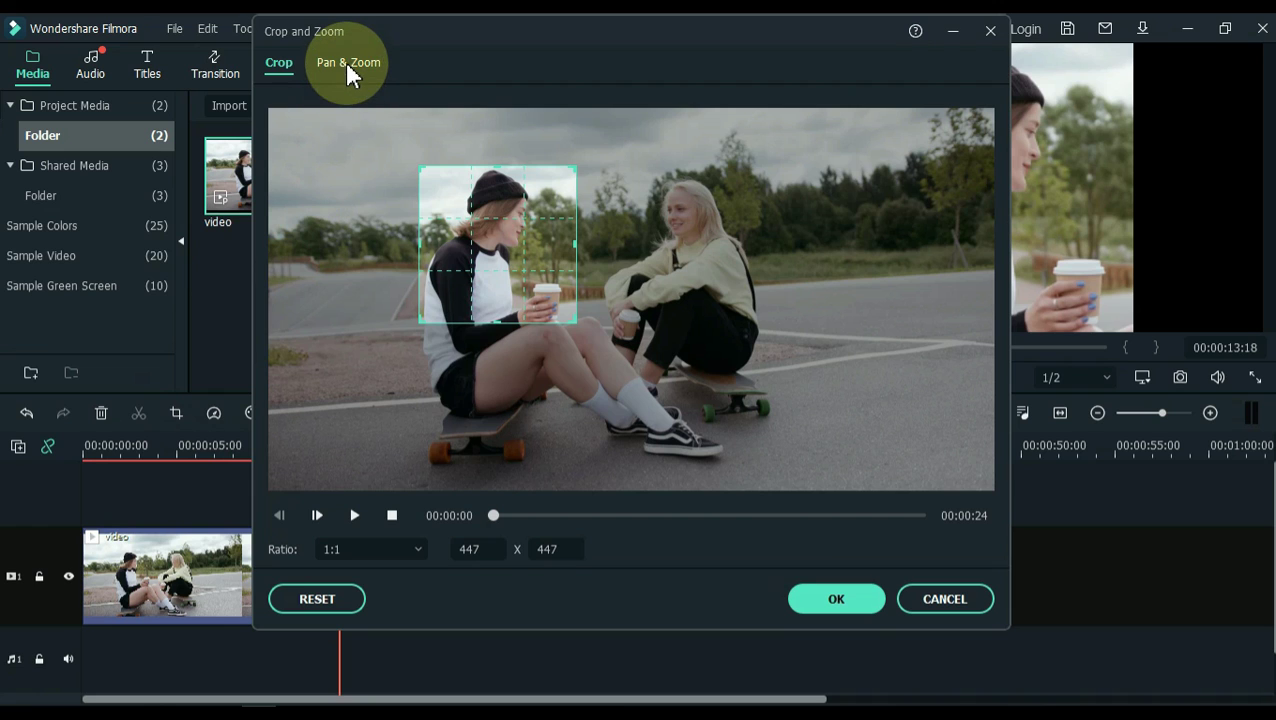
pyautogui.click(627, 287)
pyautogui.moveTo(627, 287); pyautogui.dragTo(572, 297)
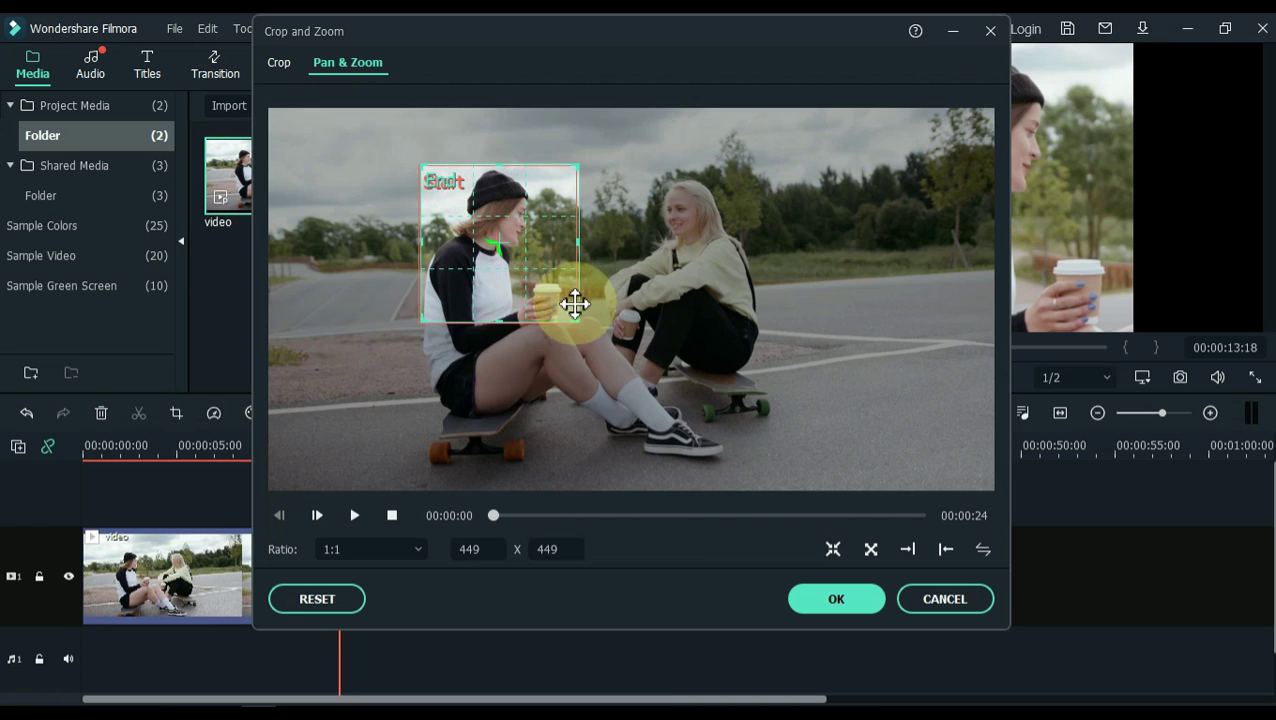
pyautogui.moveTo(505, 515); pyautogui.dragTo(541, 516)
pyautogui.moveTo(490, 240); pyautogui.dragTo(451, 273)
pyautogui.moveTo(537, 516); pyautogui.dragTo(558, 518)
pyautogui.moveTo(493, 293); pyautogui.dragTo(492, 313)
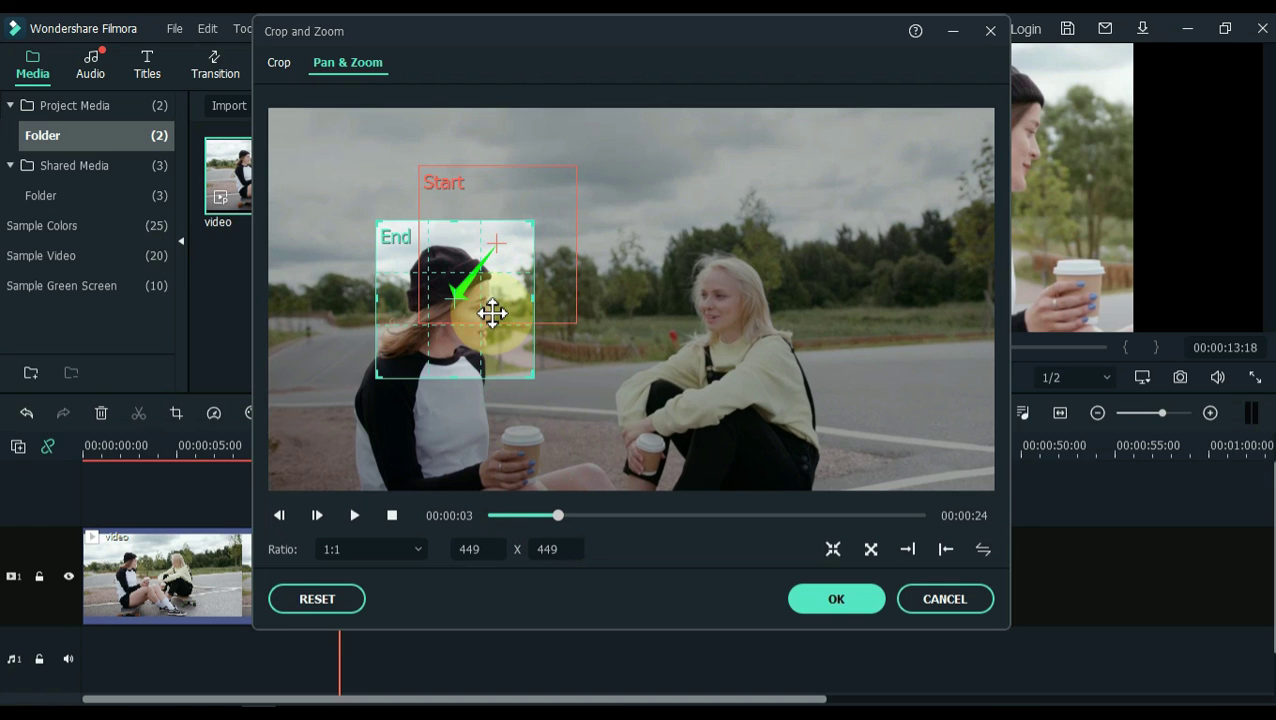
pyautogui.click(832, 599)
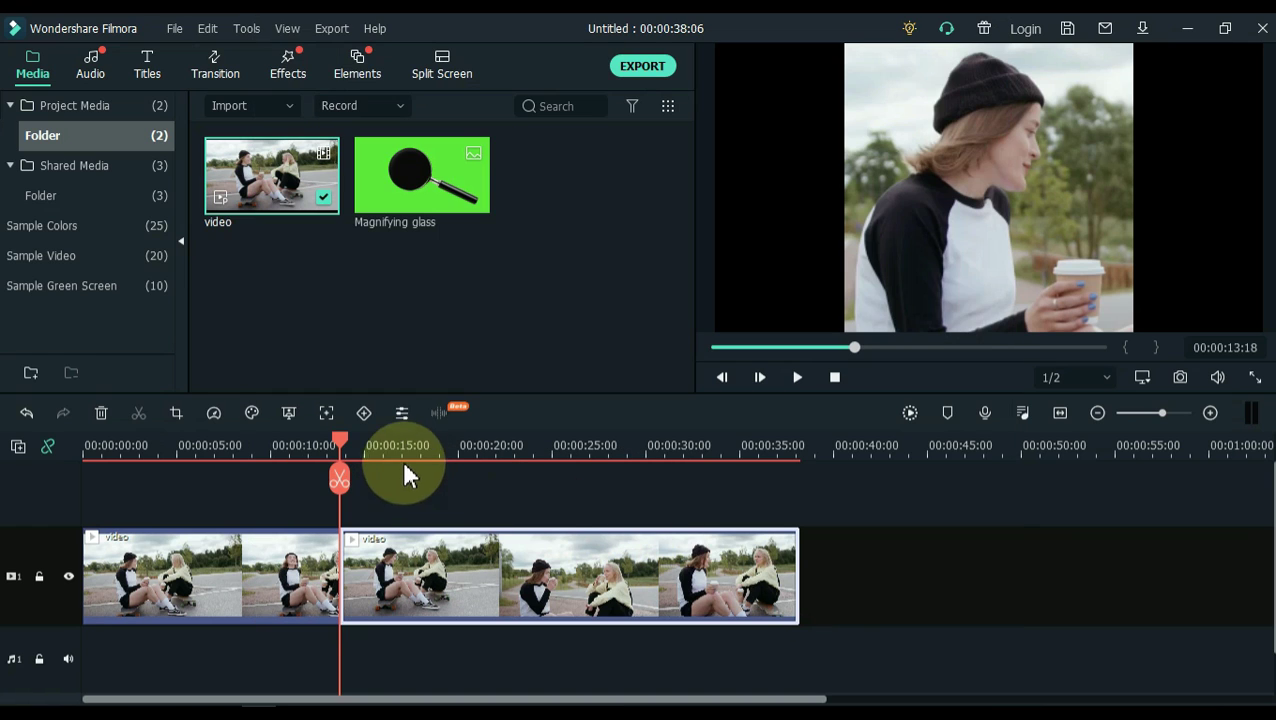
# - Split near 00:00:21 and give the third piece a swapped pan-and-zoom rising above her head
pyautogui.moveTo(350, 449); pyautogui.dragTo(607, 484)
pyautogui.click(489, 476)
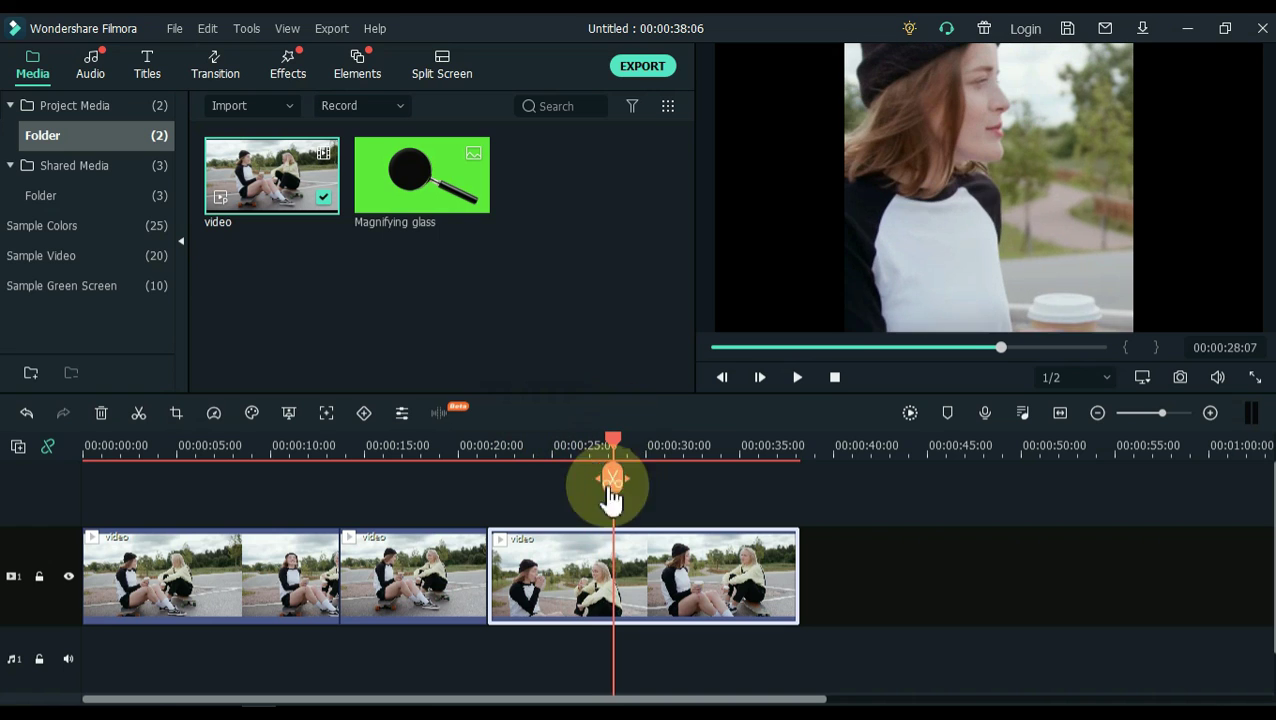
pyautogui.click(176, 415)
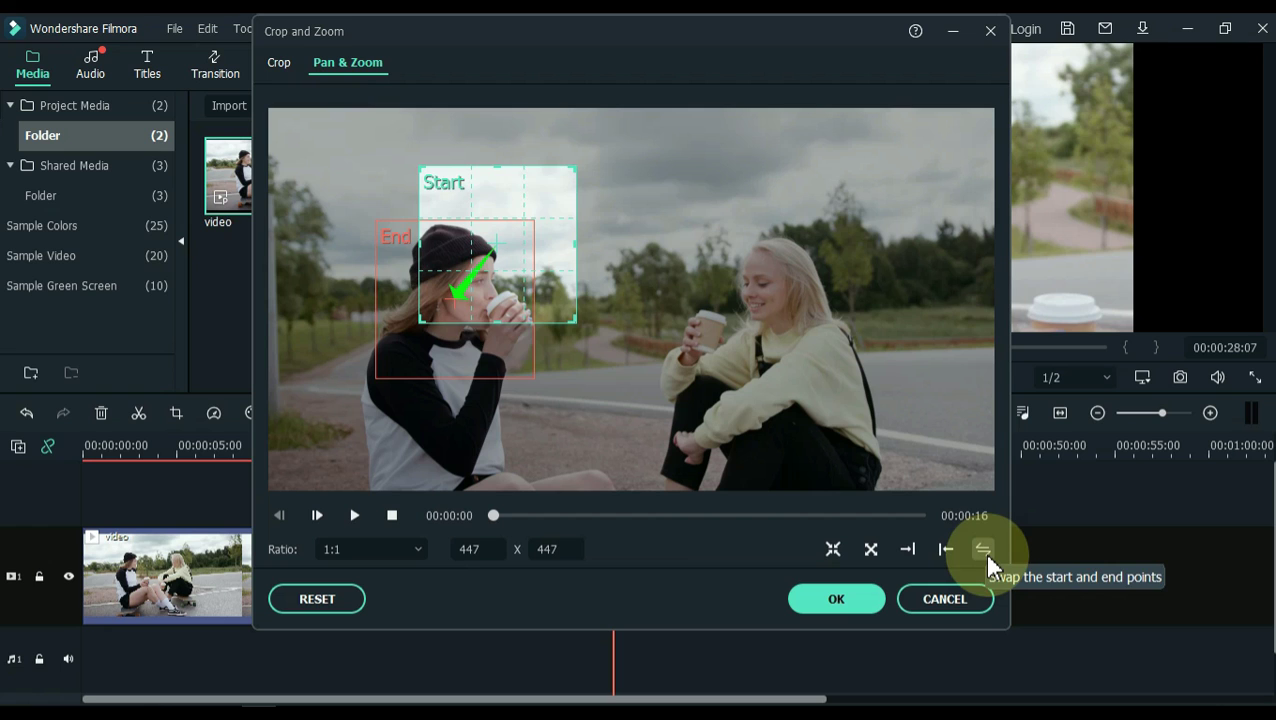
pyautogui.click(983, 550)
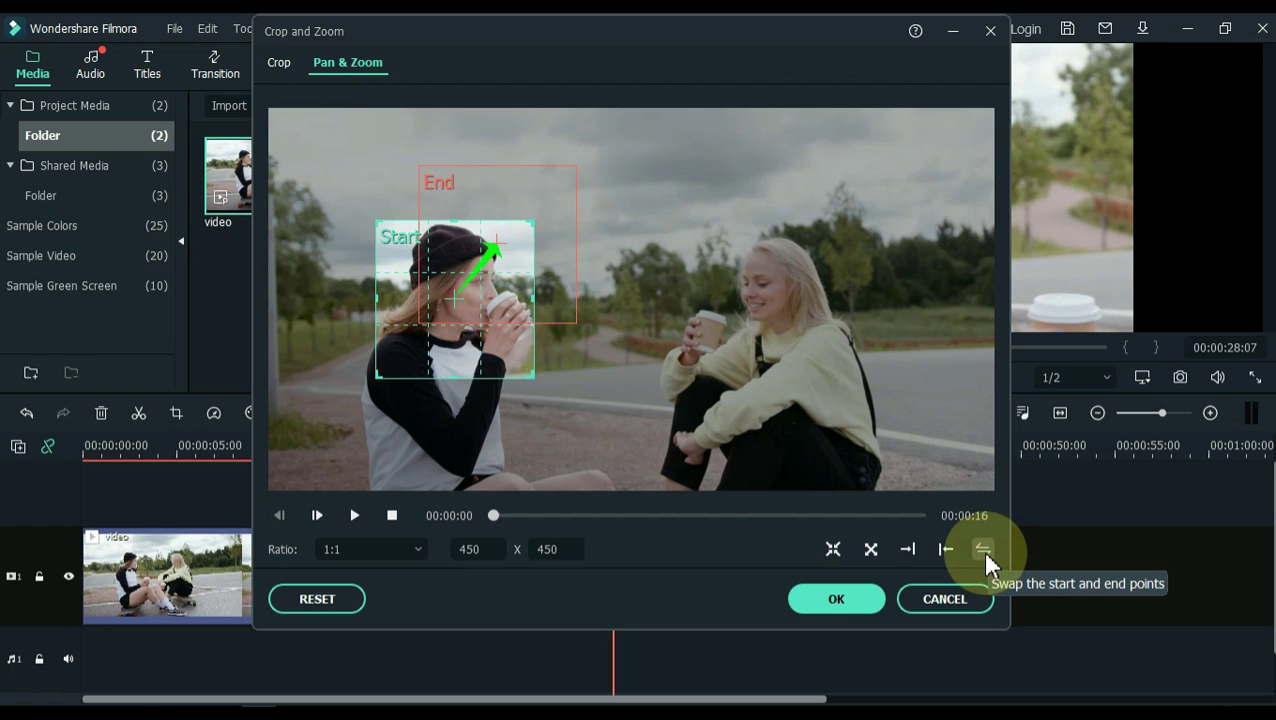
pyautogui.moveTo(493, 518); pyautogui.dragTo(572, 520)
pyautogui.click(530, 273)
pyautogui.moveTo(527, 214); pyautogui.dragTo(496, 197)
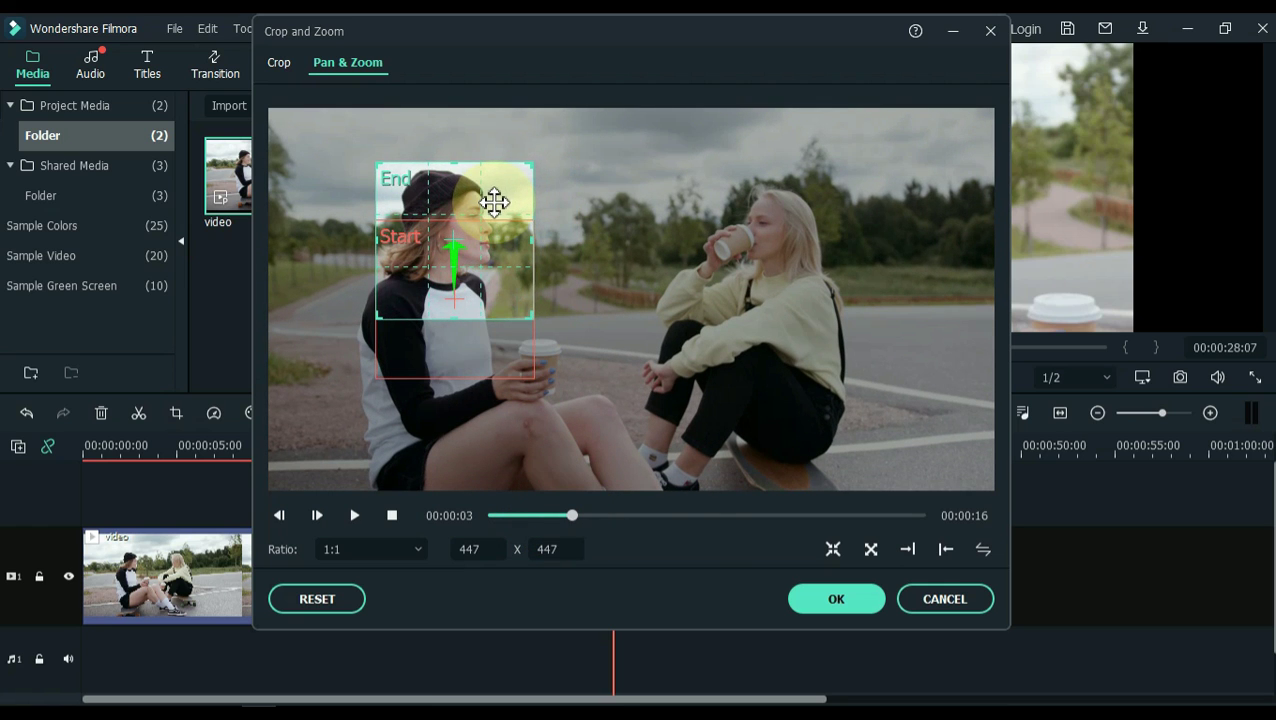
pyautogui.moveTo(574, 518); pyautogui.dragTo(634, 517)
# - Apply the third clip's pan-and-zoom and split off a fourth piece at 00:00:27:07
pyautogui.click(822, 598)
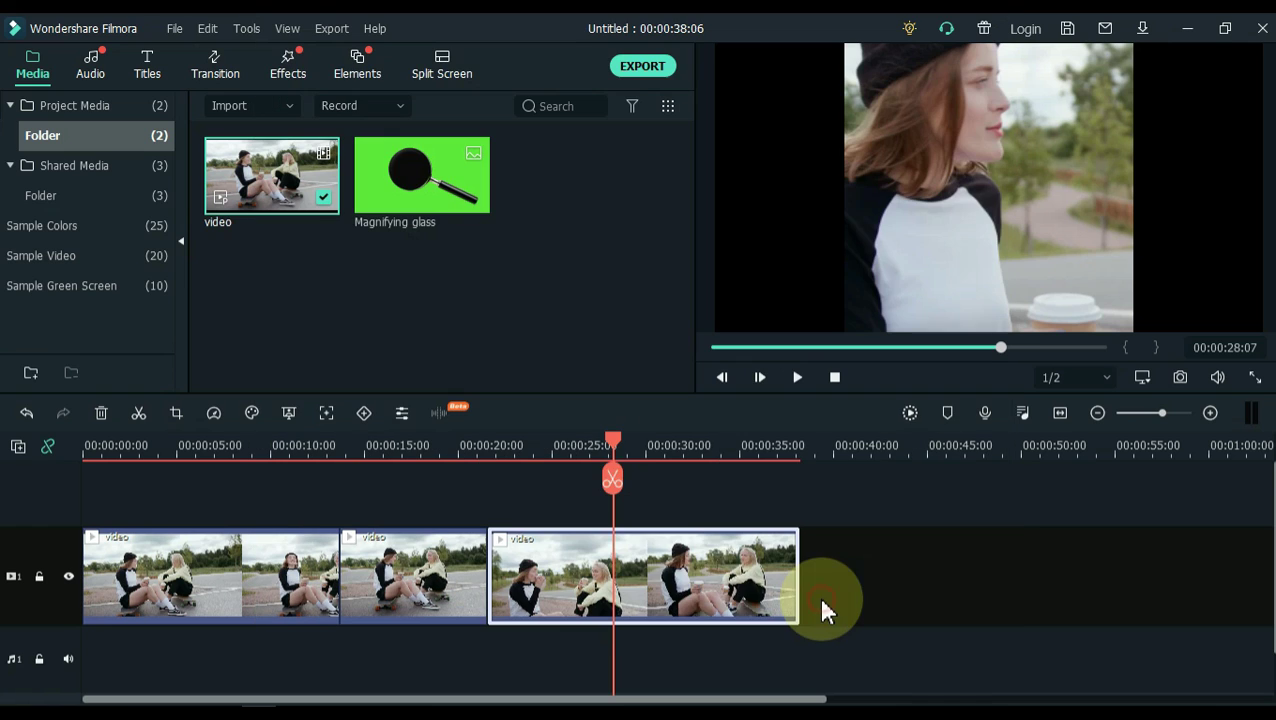
pyautogui.moveTo(613, 447); pyautogui.dragTo(594, 445)
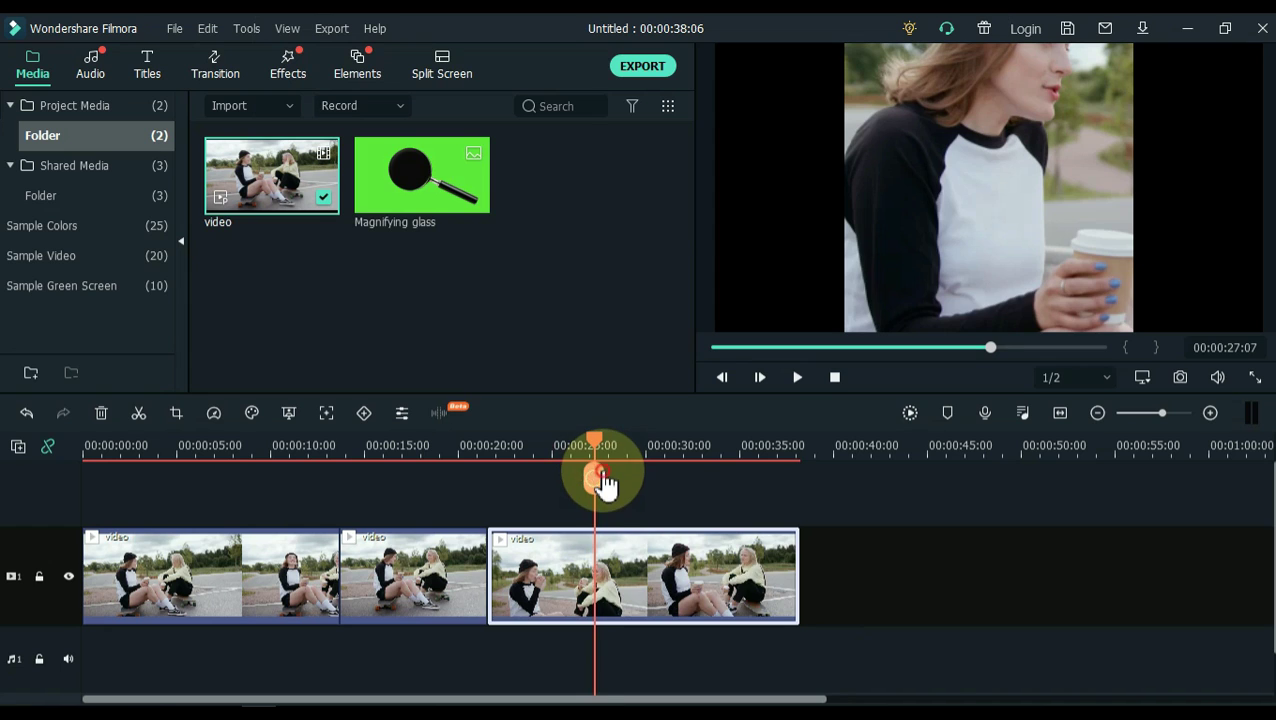
pyautogui.click(597, 478)
pyautogui.click(678, 583)
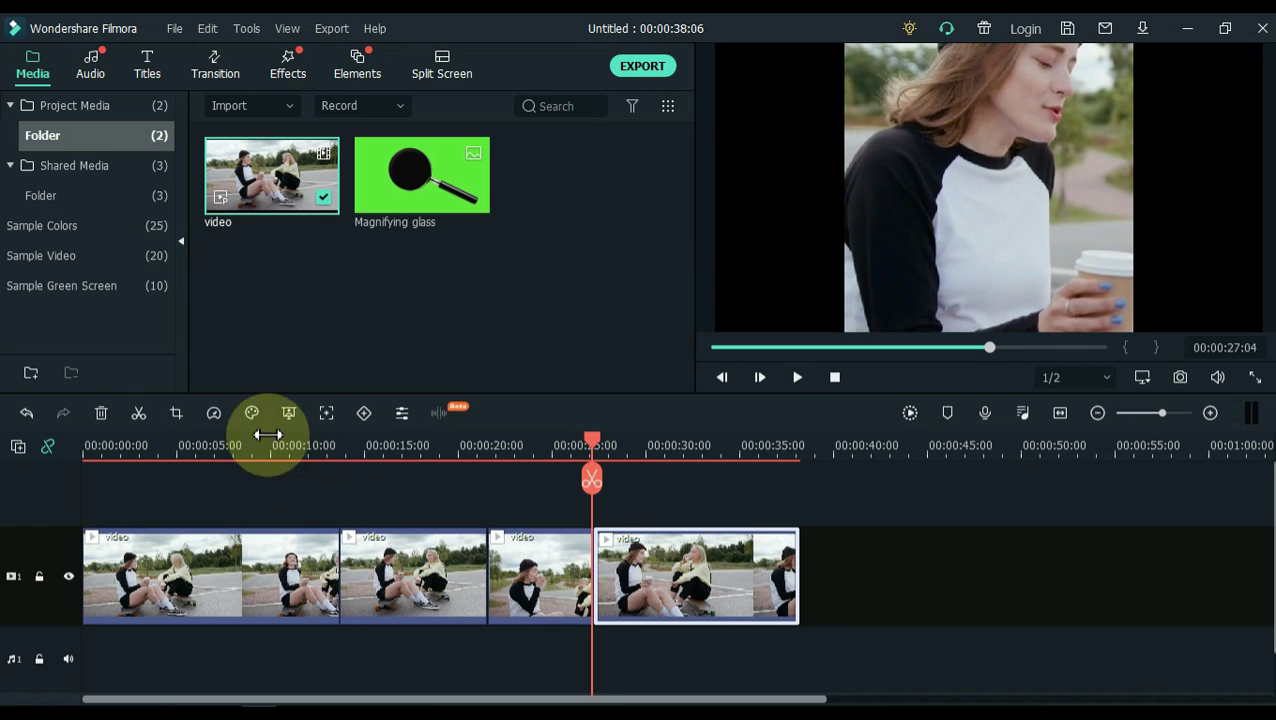
# - Swap the last clip's start and end framing and move the end frame up onto her face
pyautogui.click(177, 415)
pyautogui.click(984, 549)
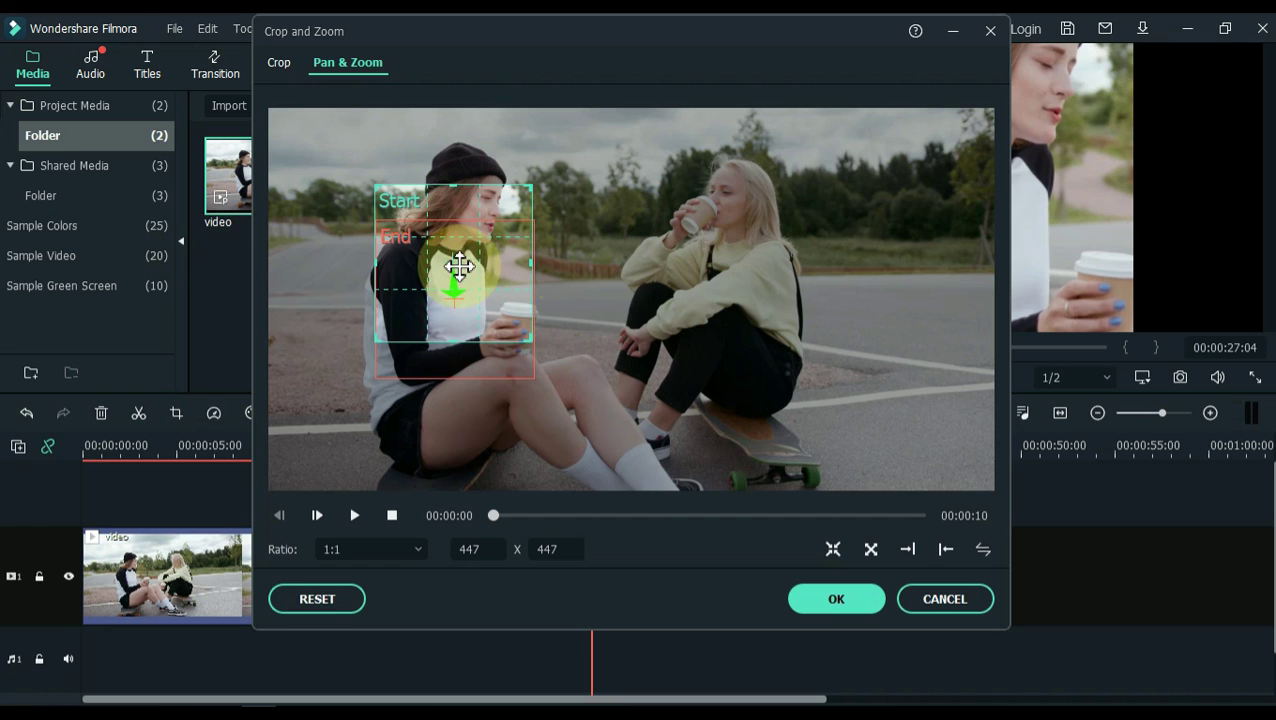
pyautogui.click(455, 360)
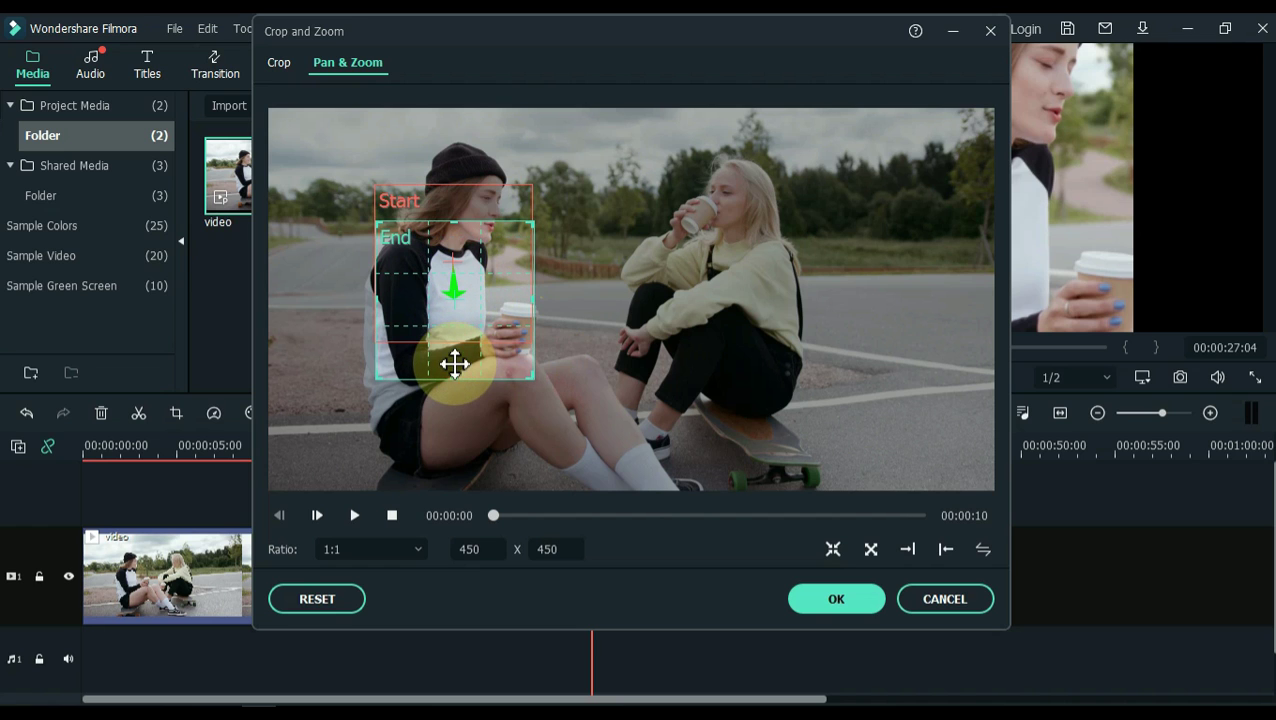
pyautogui.moveTo(448, 357); pyautogui.dragTo(456, 262)
pyautogui.click(824, 600)
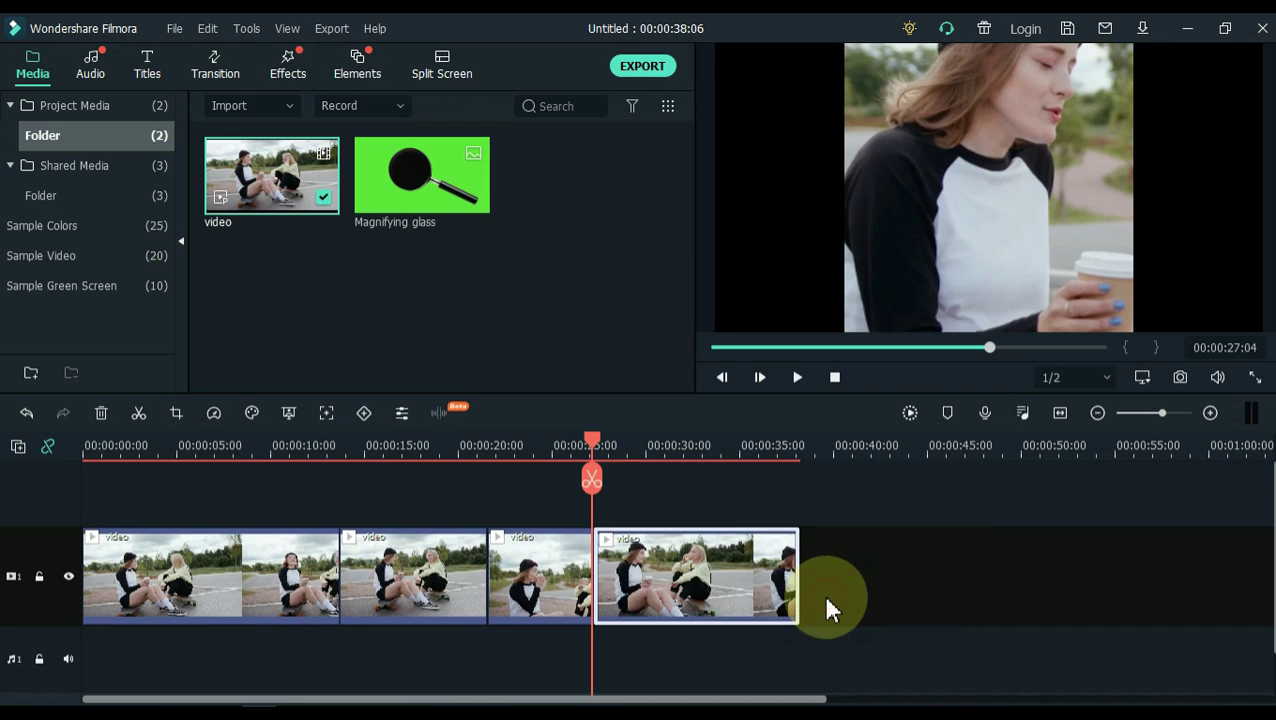
# - Preview the edit and export it as My Video.mp4
pyautogui.press('space')
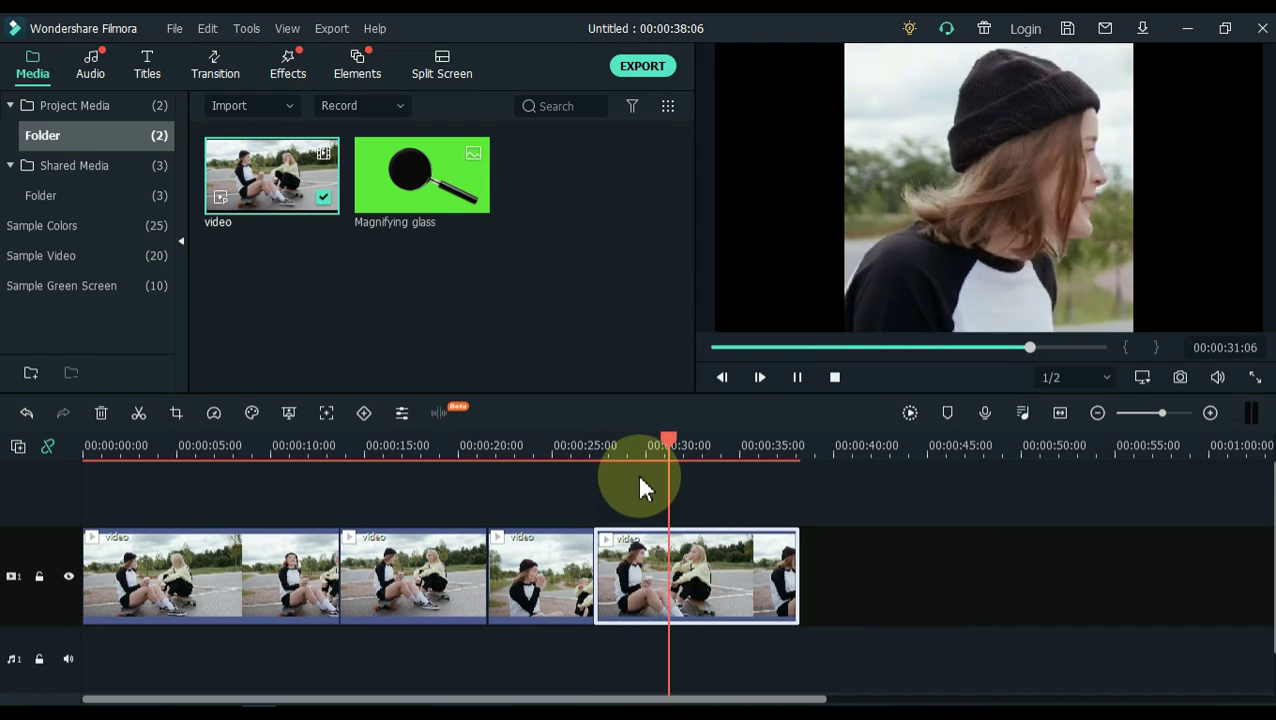
pyautogui.hotkey('ctrl', 'z')
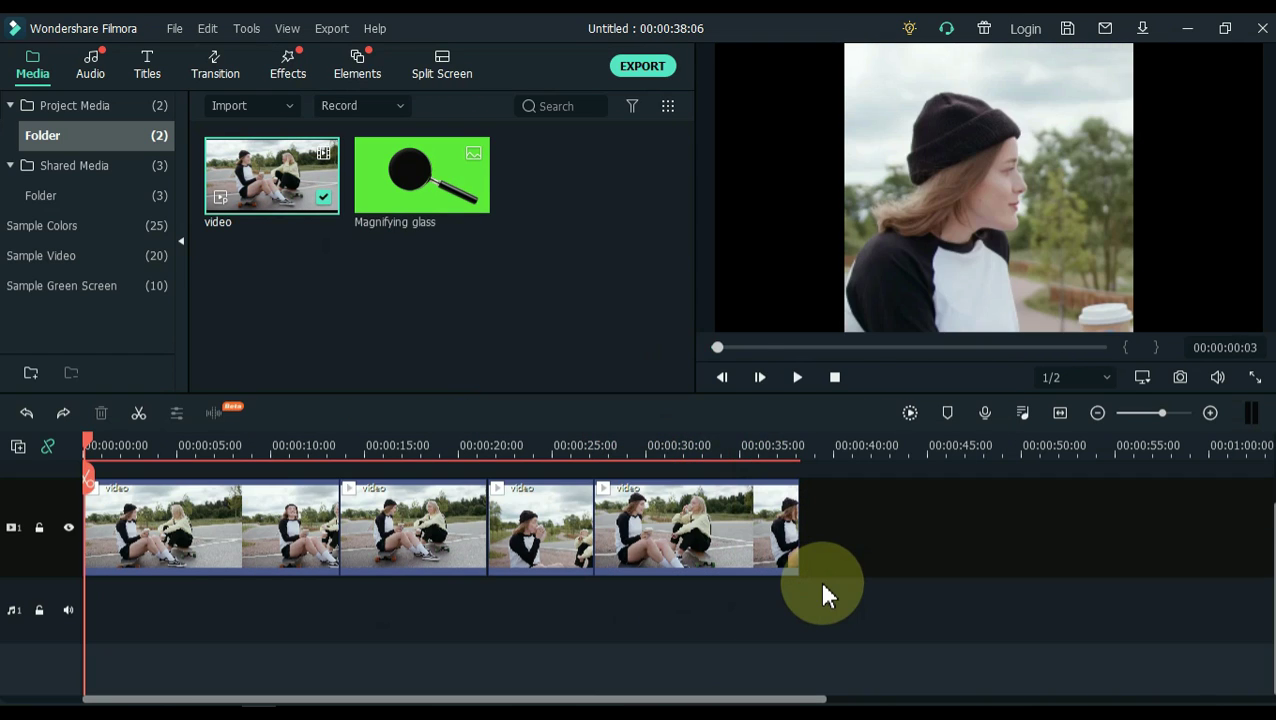
pyautogui.click(643, 68)
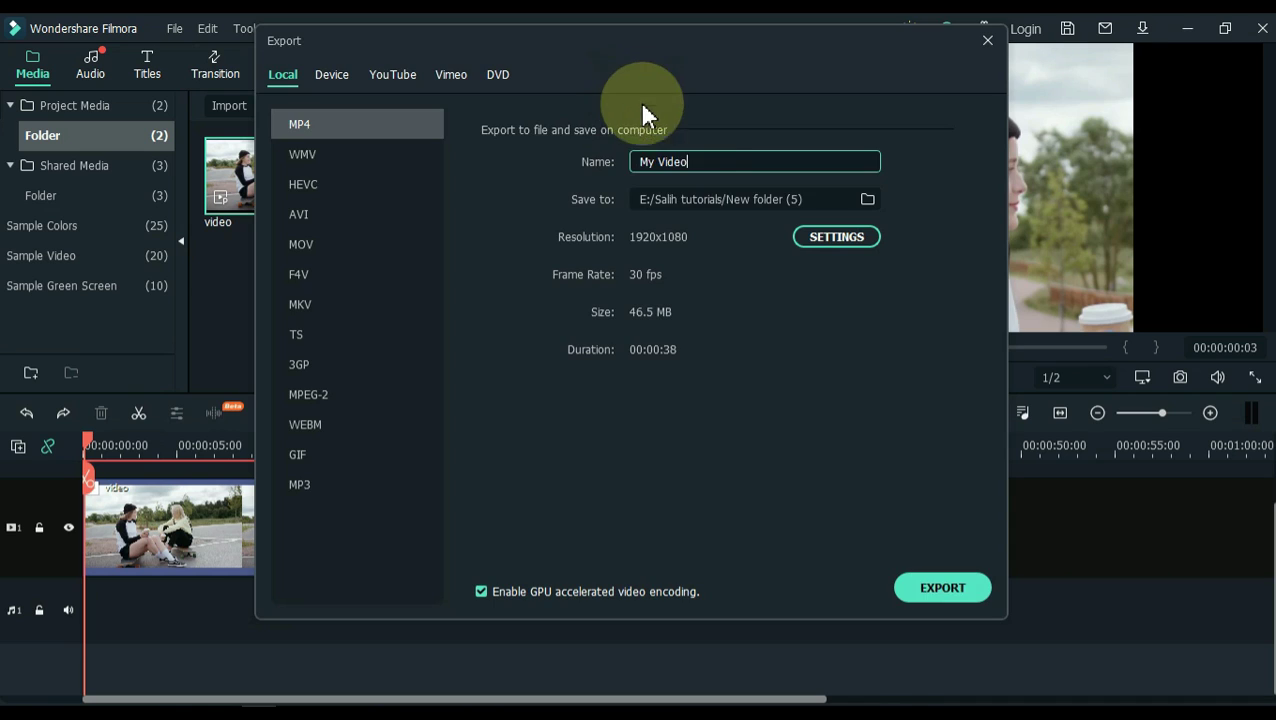
pyautogui.click(940, 587)
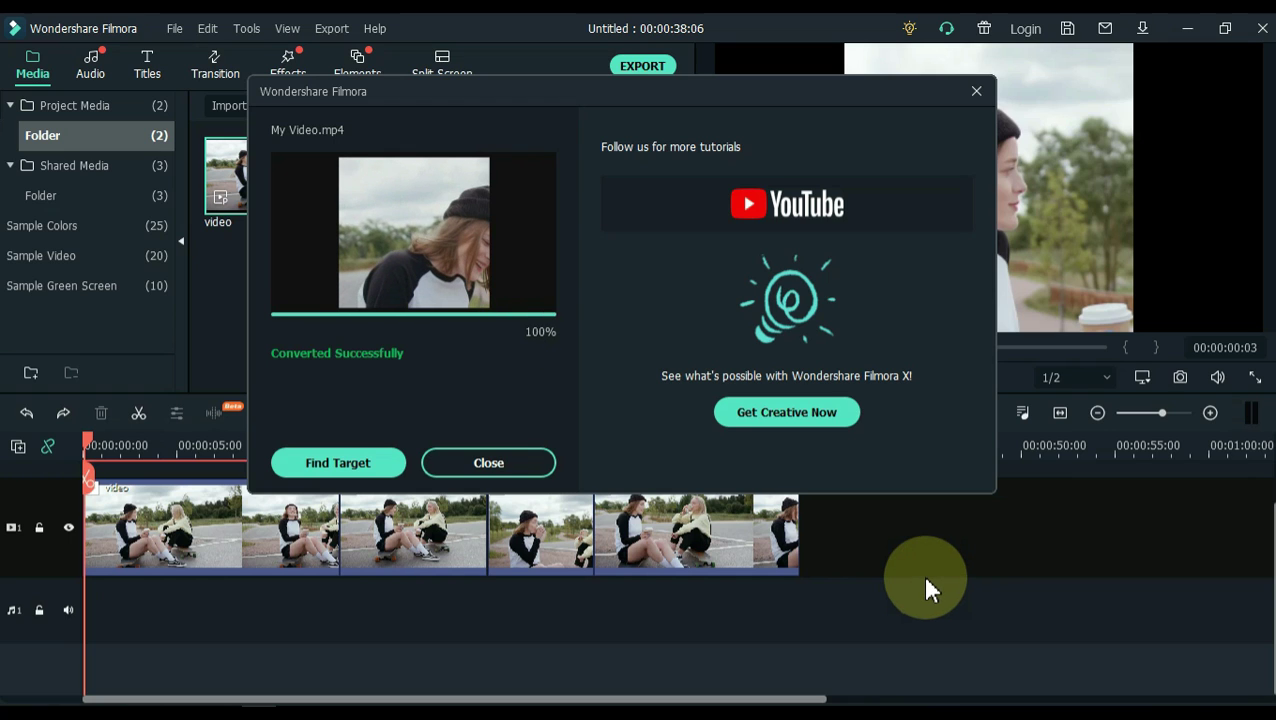
pyautogui.click(494, 461)
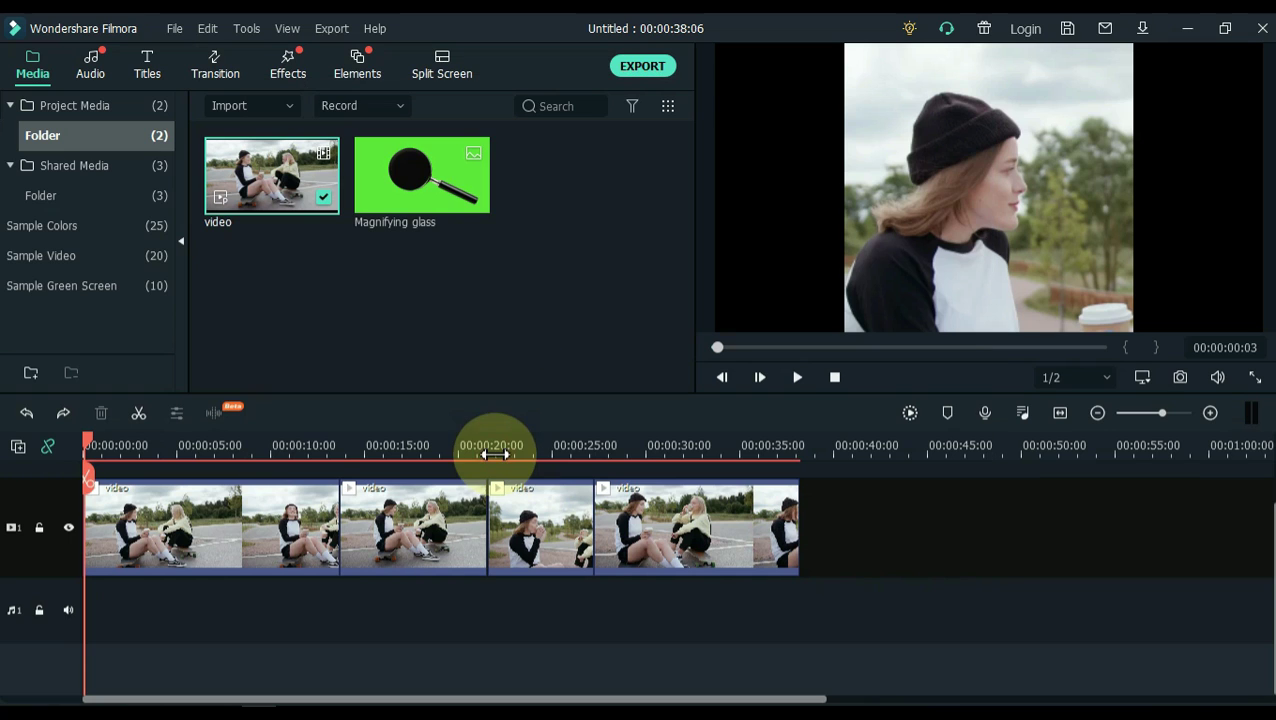
# - Delete all clips from the timeline and bring My Video onto the video track
pyautogui.moveTo(910, 540); pyautogui.dragTo(226, 525)
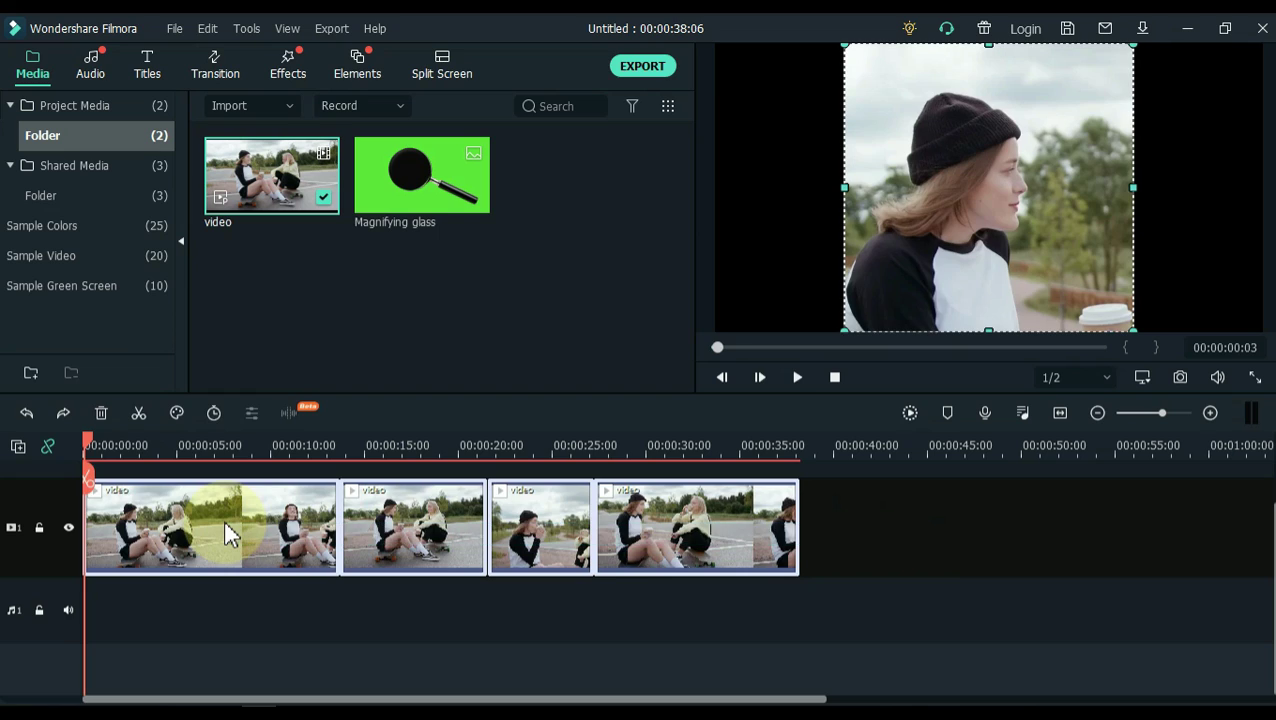
pyautogui.press('Delete')
pyautogui.moveTo(170, 660); pyautogui.dragTo(505, 335)
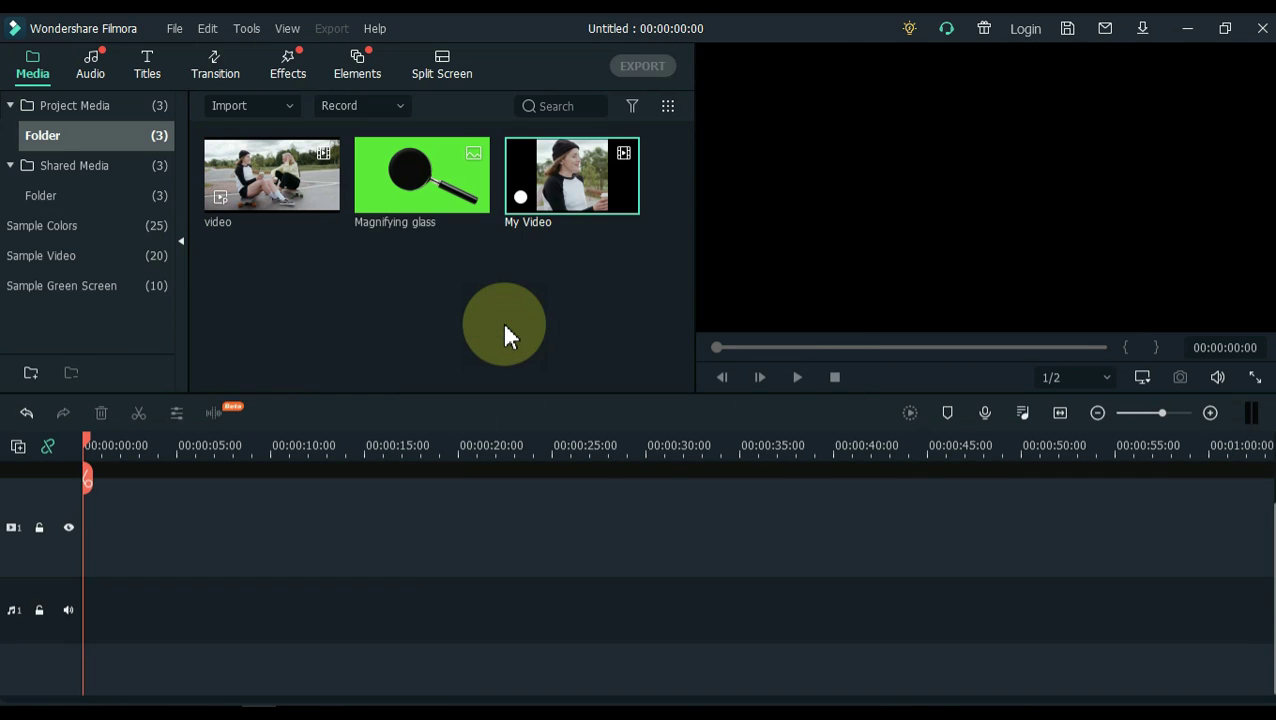
pyautogui.moveTo(339, 392); pyautogui.dragTo(90, 523)
# - Match the project to 1920x1080 30fps and put the Magnifying glass image on track 2 above My Video
pyautogui.click(511, 404)
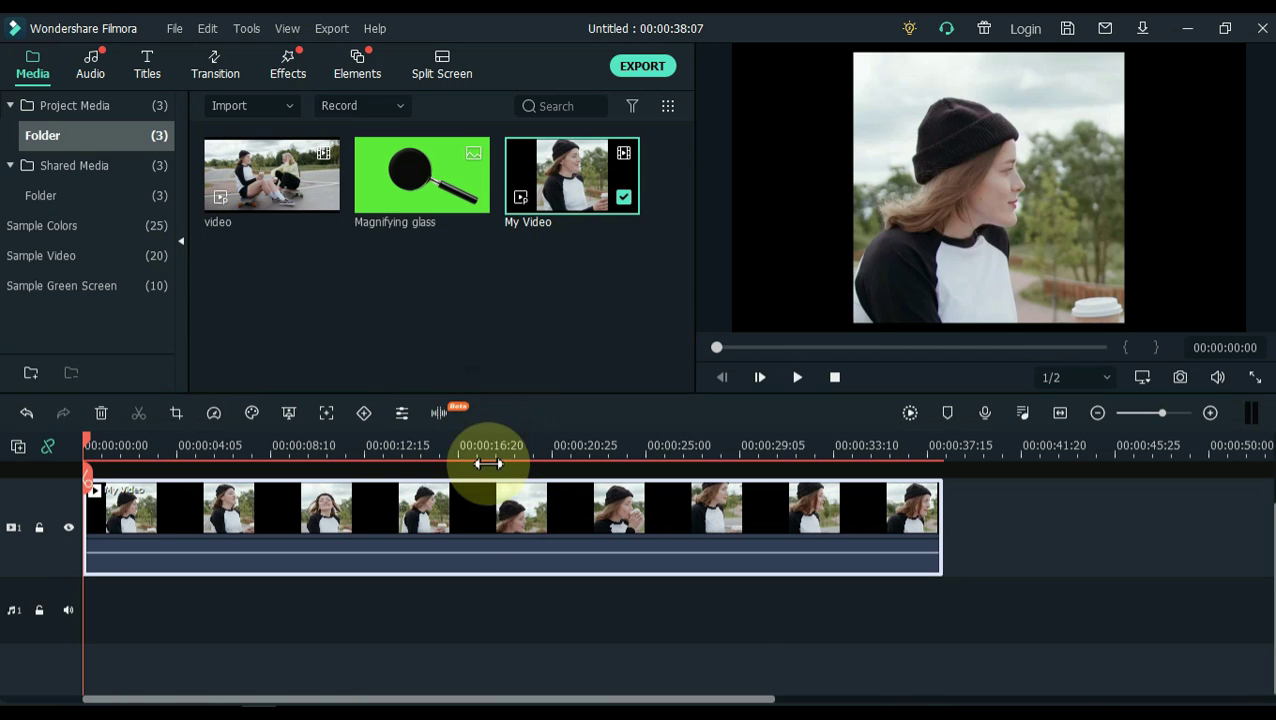
pyautogui.scroll(1, 470, 545)
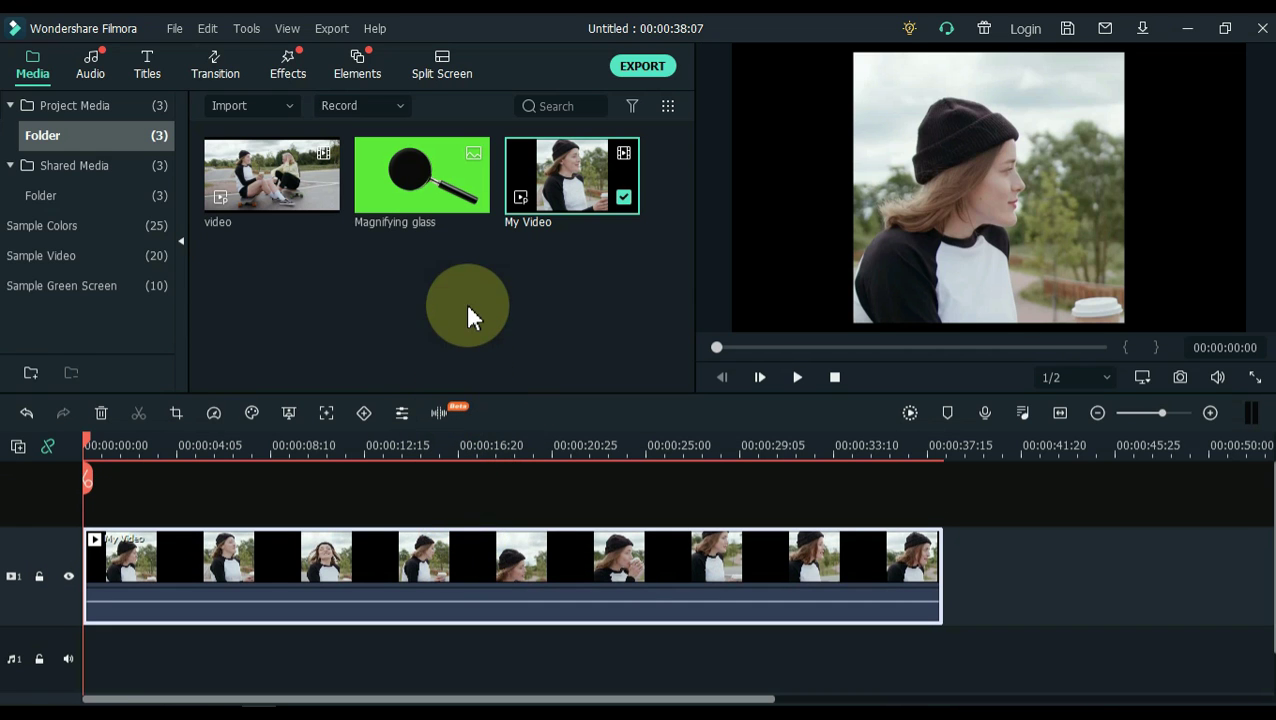
pyautogui.click(453, 262)
pyautogui.moveTo(383, 199); pyautogui.dragTo(88, 498)
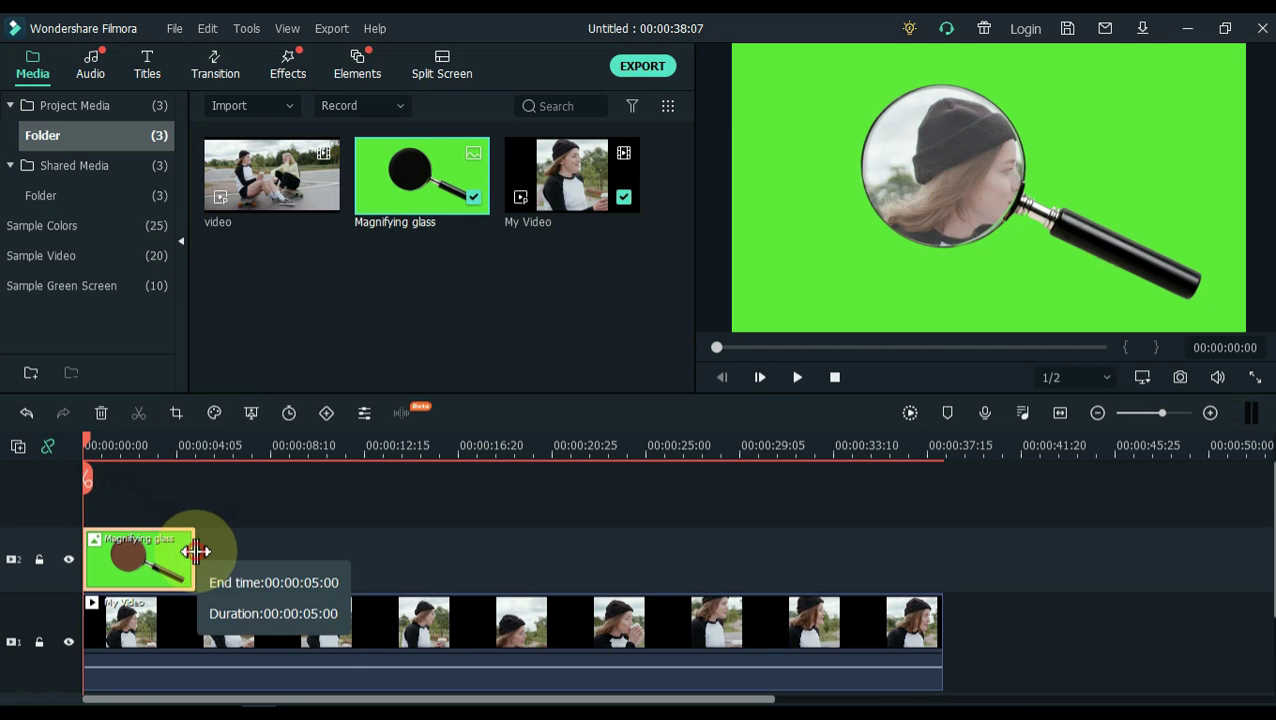
# - Extend the Magnifying glass overlay to My Video's full length and scale it up, shifting it right and down
pyautogui.moveTo(199, 555); pyautogui.dragTo(940, 566)
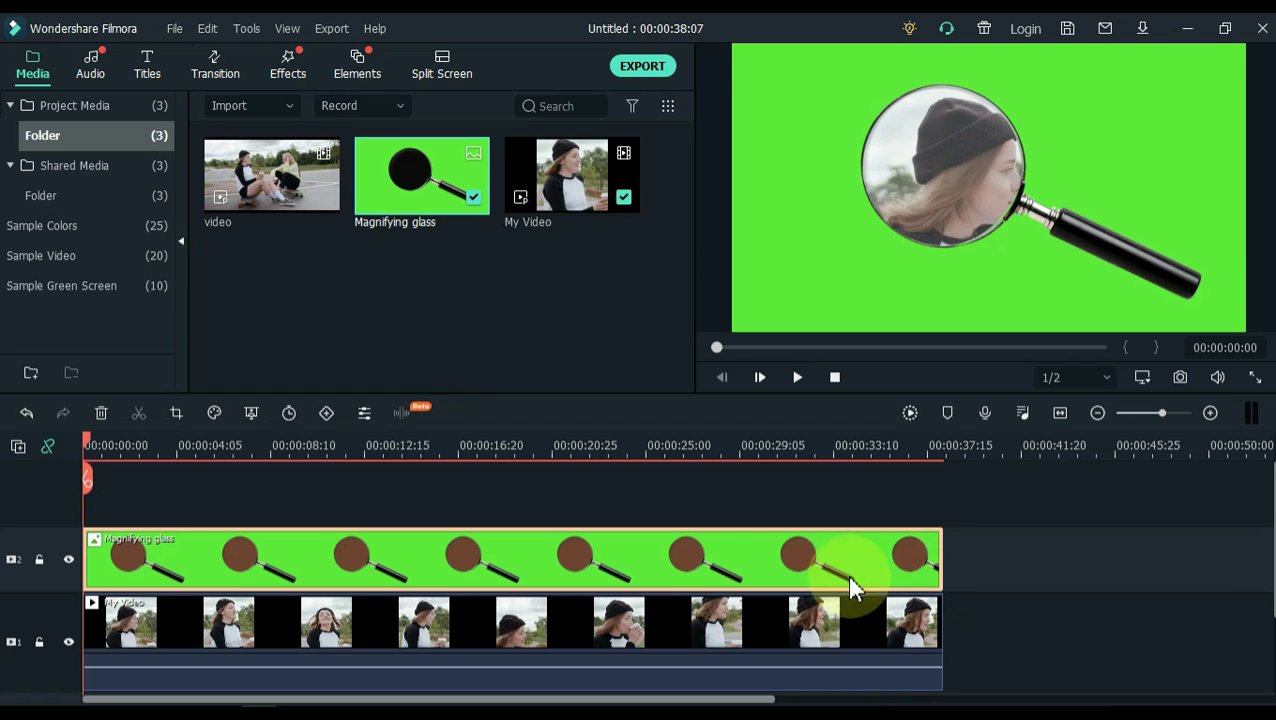
pyautogui.click(285, 573)
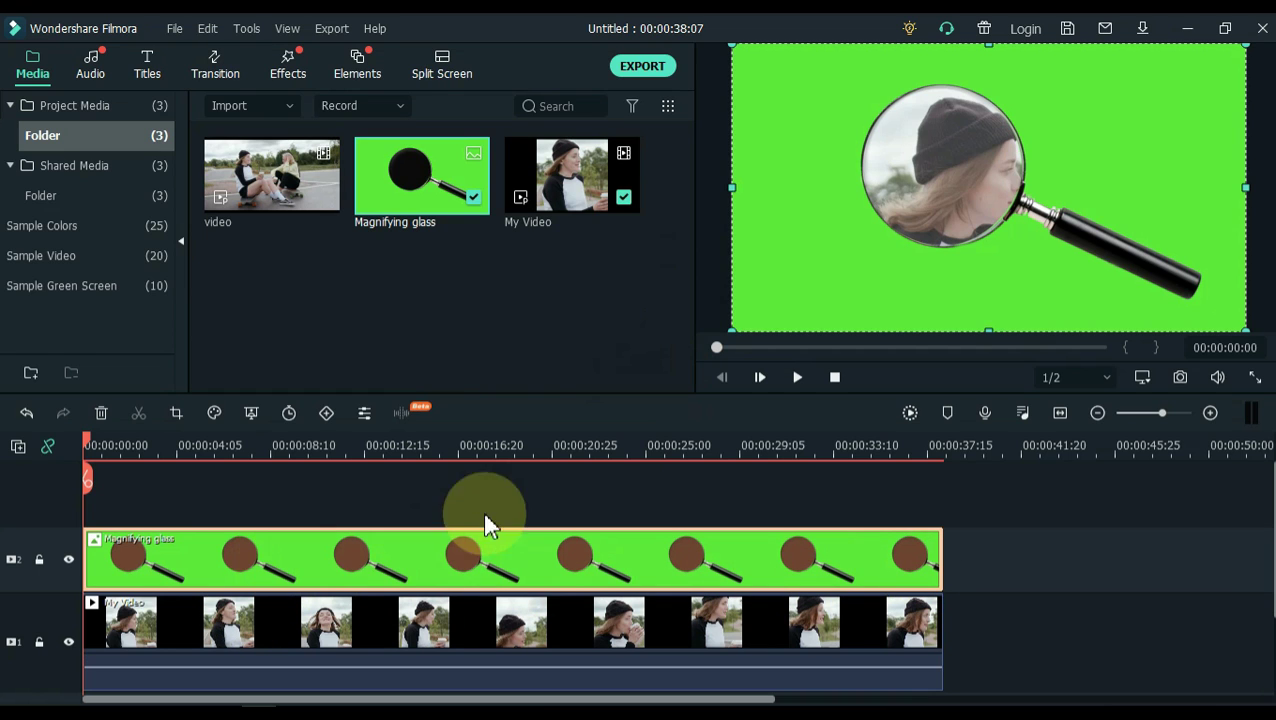
pyautogui.moveTo(735, 52); pyautogui.dragTo(668, 18)
pyautogui.moveTo(795, 160); pyautogui.dragTo(815, 169)
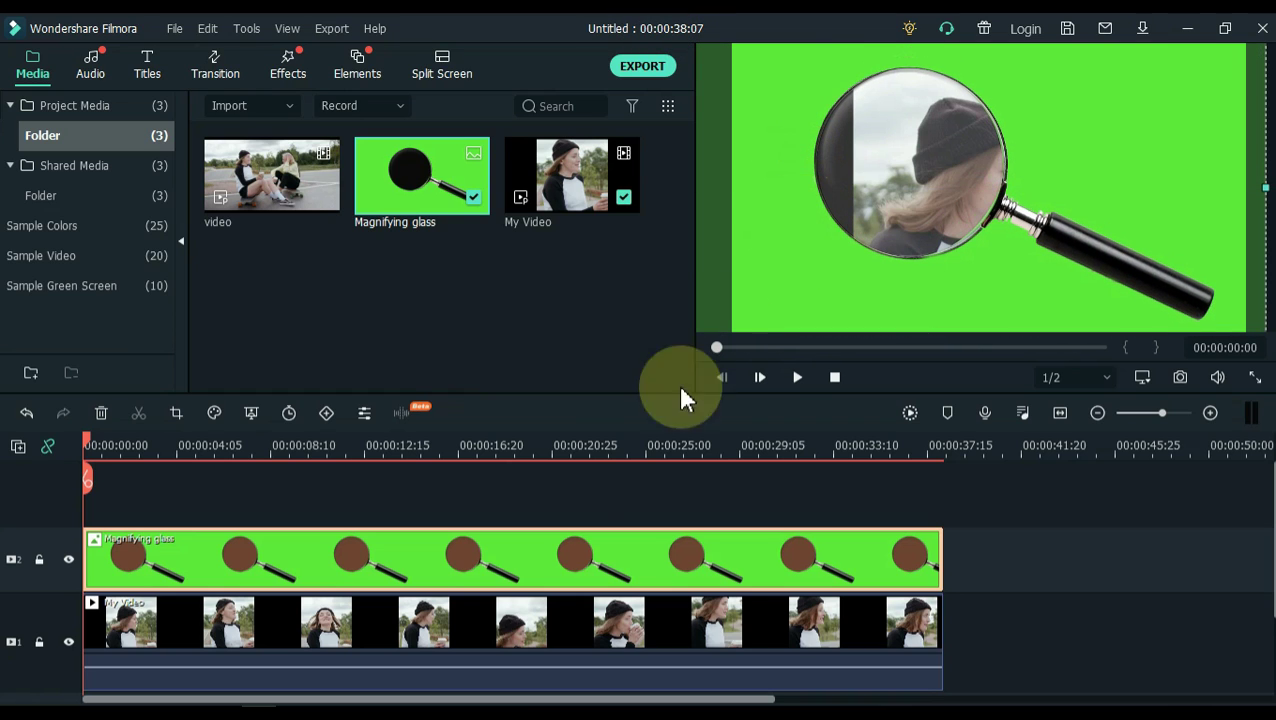
# - Scale down and reposition My Video so the woman's head fills the magnifying lens, then play the result
pyautogui.click(500, 628)
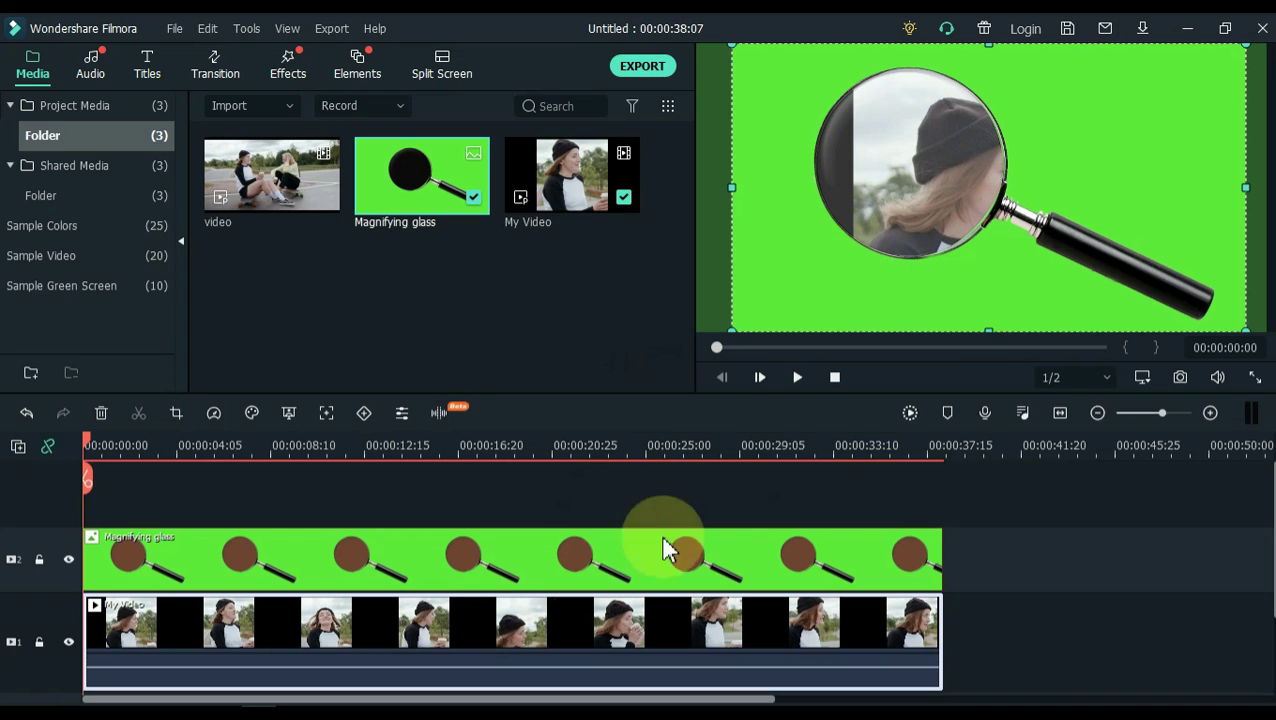
pyautogui.moveTo(1243, 329); pyautogui.dragTo(1050, 265)
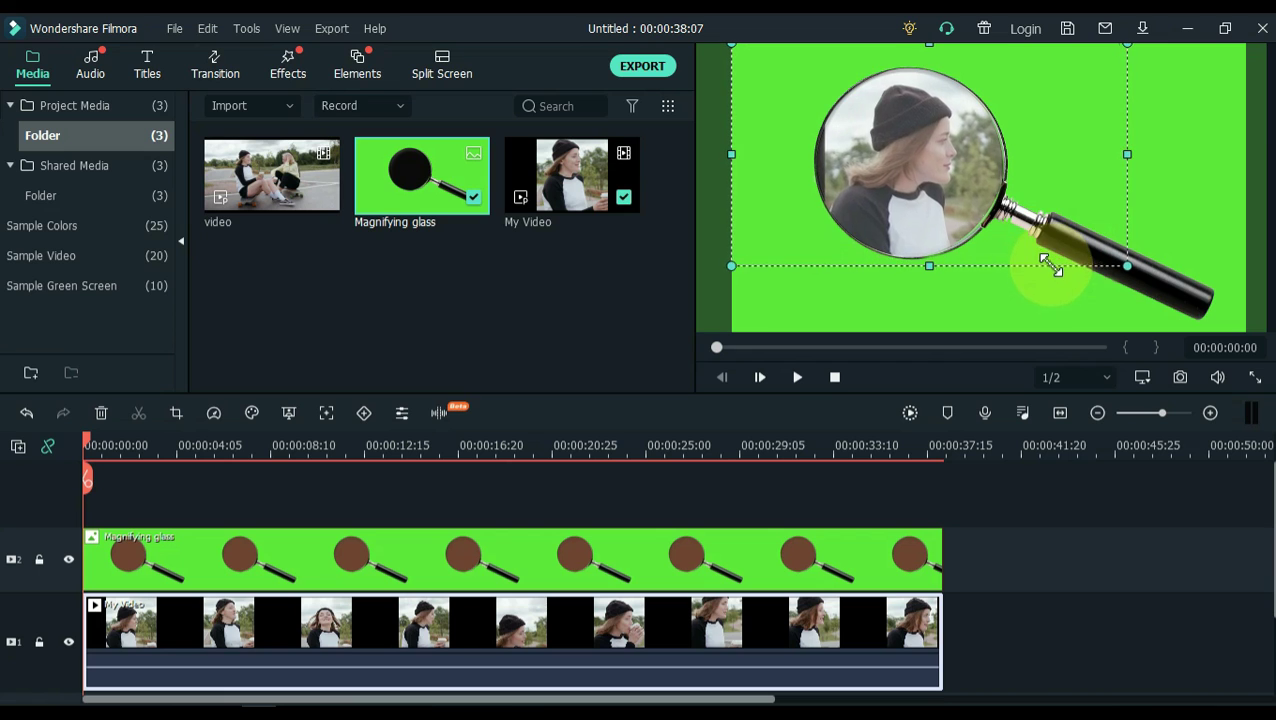
pyautogui.moveTo(735, 265); pyautogui.dragTo(712, 277)
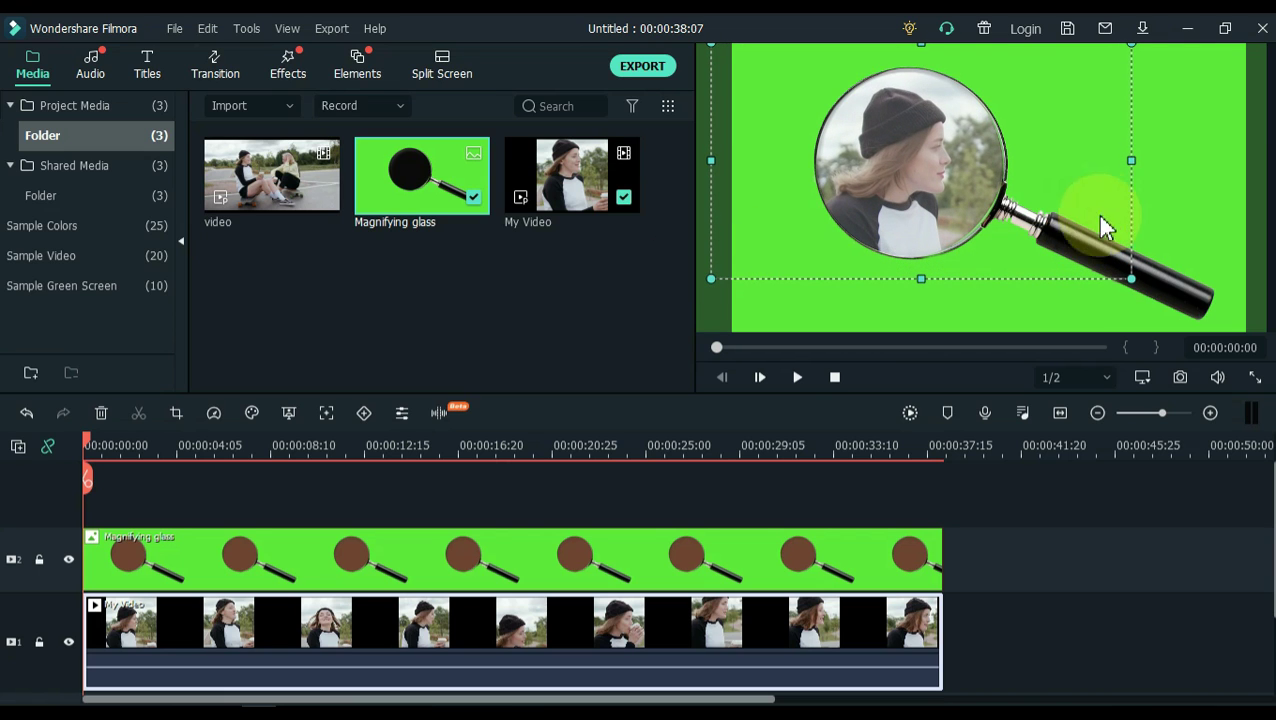
pyautogui.moveTo(1128, 210); pyautogui.dragTo(1135, 210)
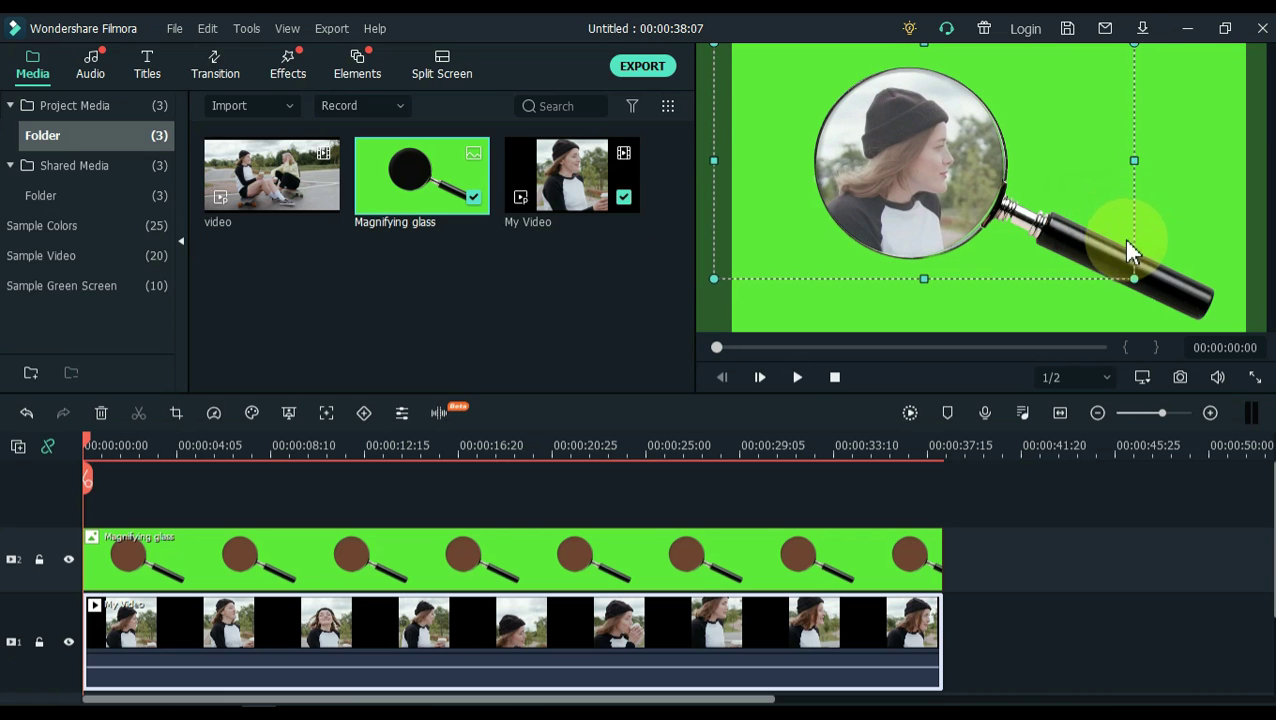
pyautogui.moveTo(1134, 42); pyautogui.dragTo(1110, 57)
pyautogui.moveTo(720, 48); pyautogui.dragTo(720, 66)
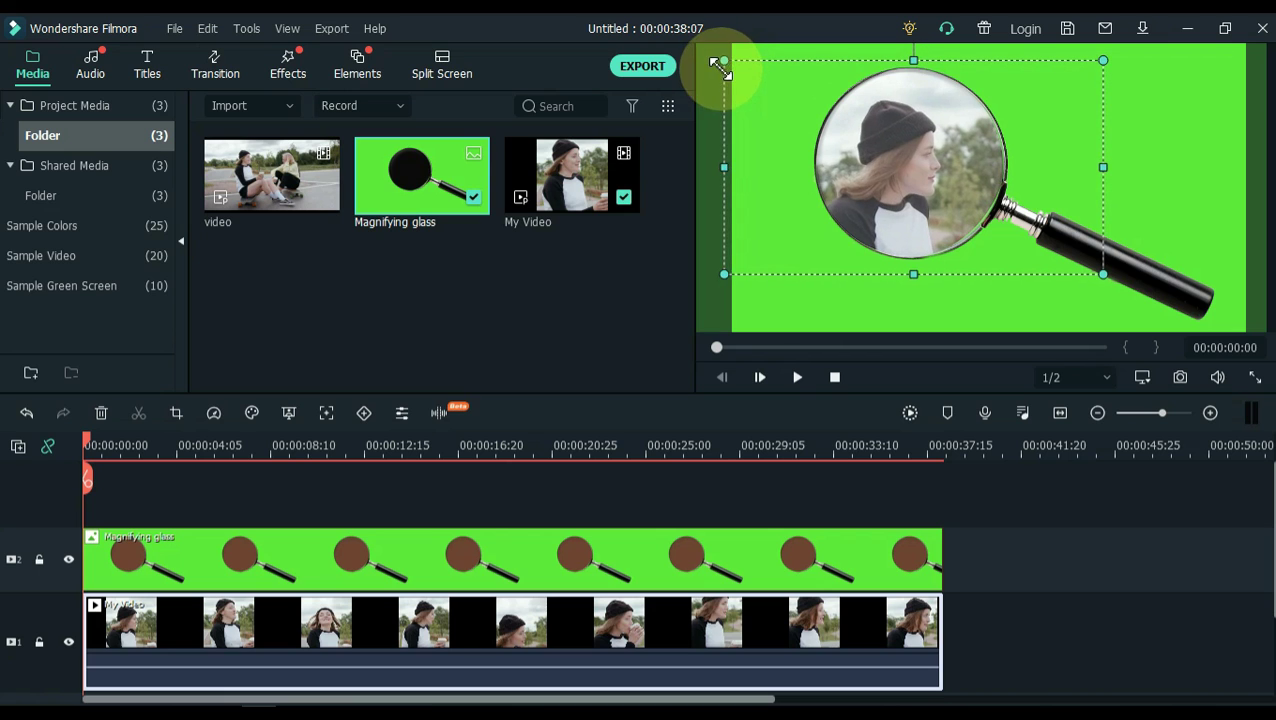
pyautogui.click(935, 512)
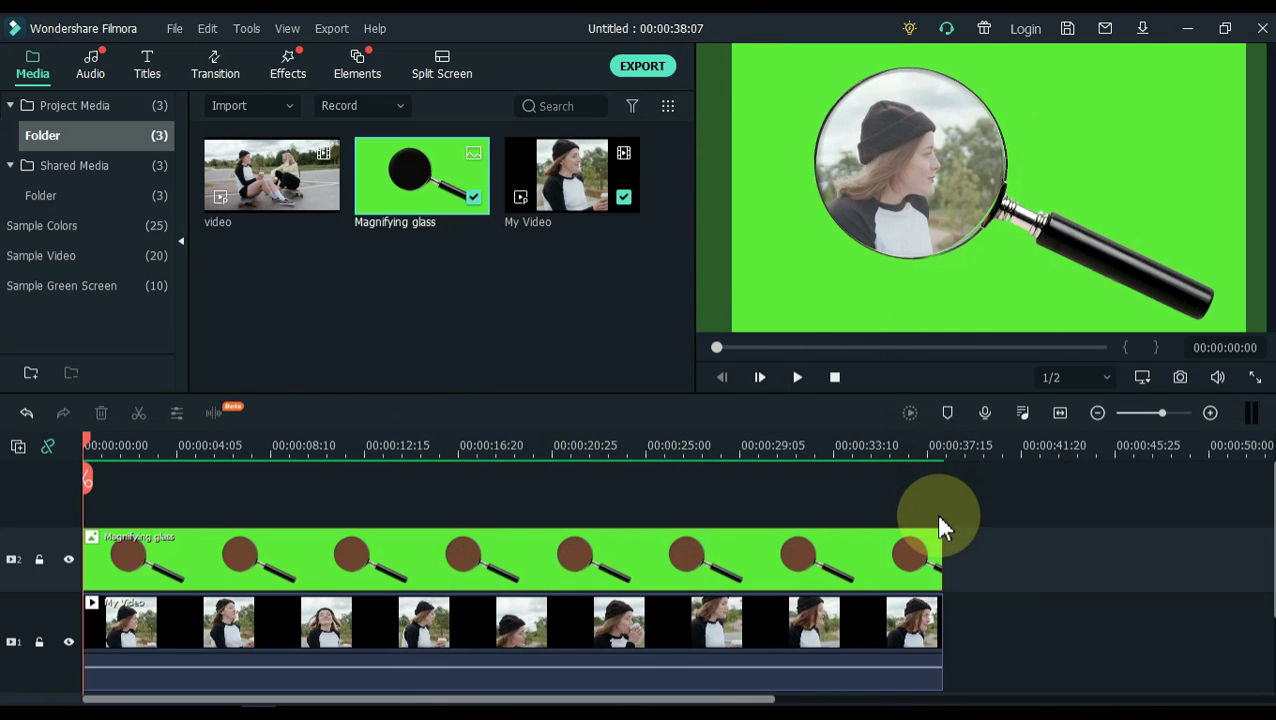
pyautogui.press('space')
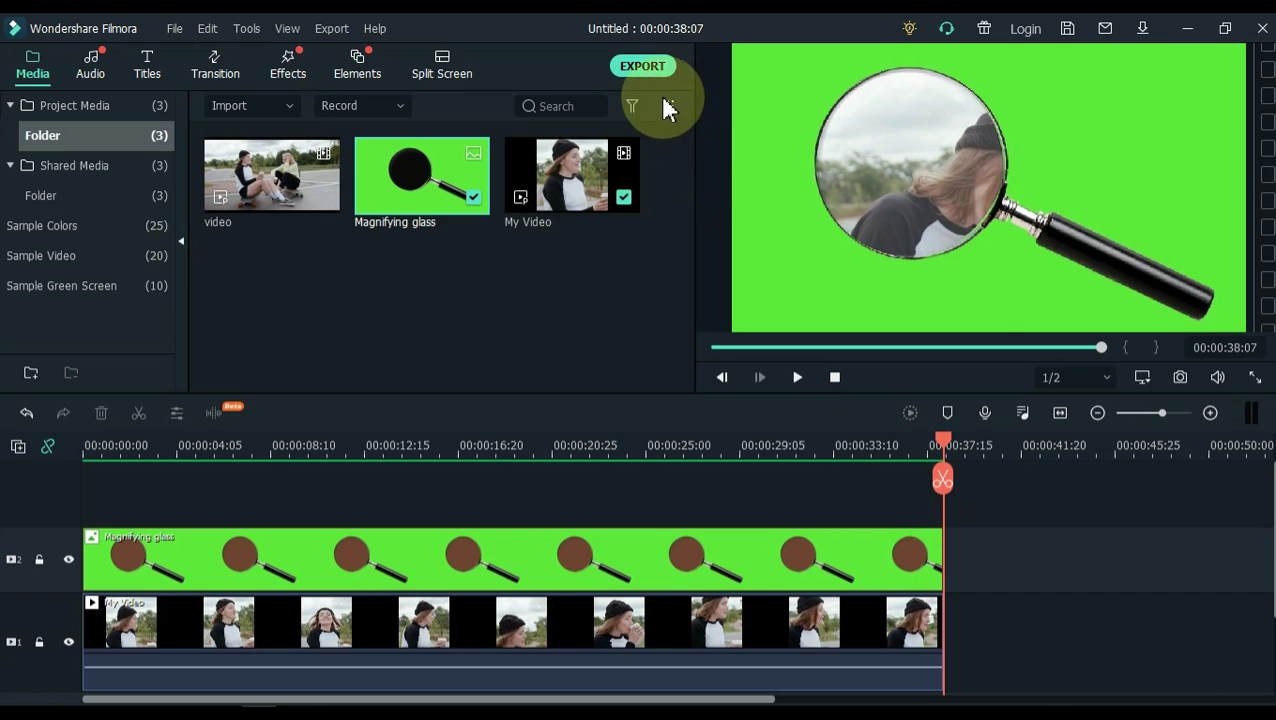
# - Export the magnifier composite as MP4 named My Video1
pyautogui.click(646, 67)
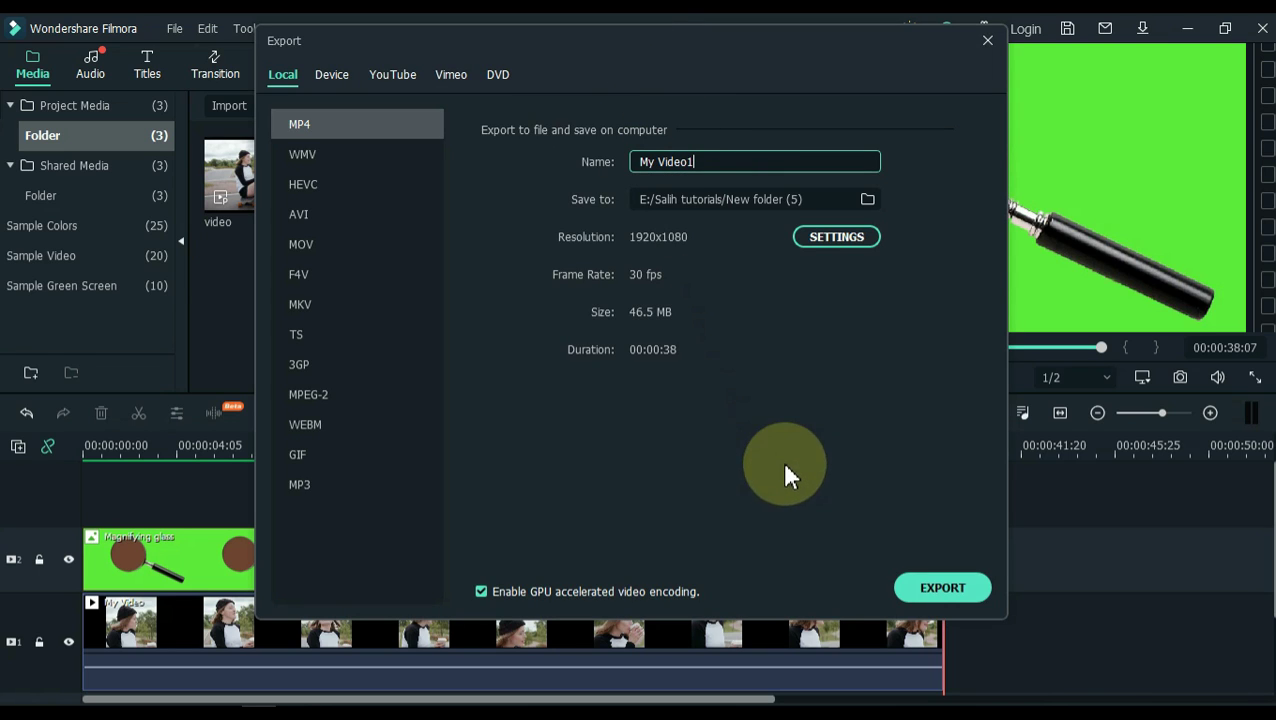
pyautogui.click(922, 590)
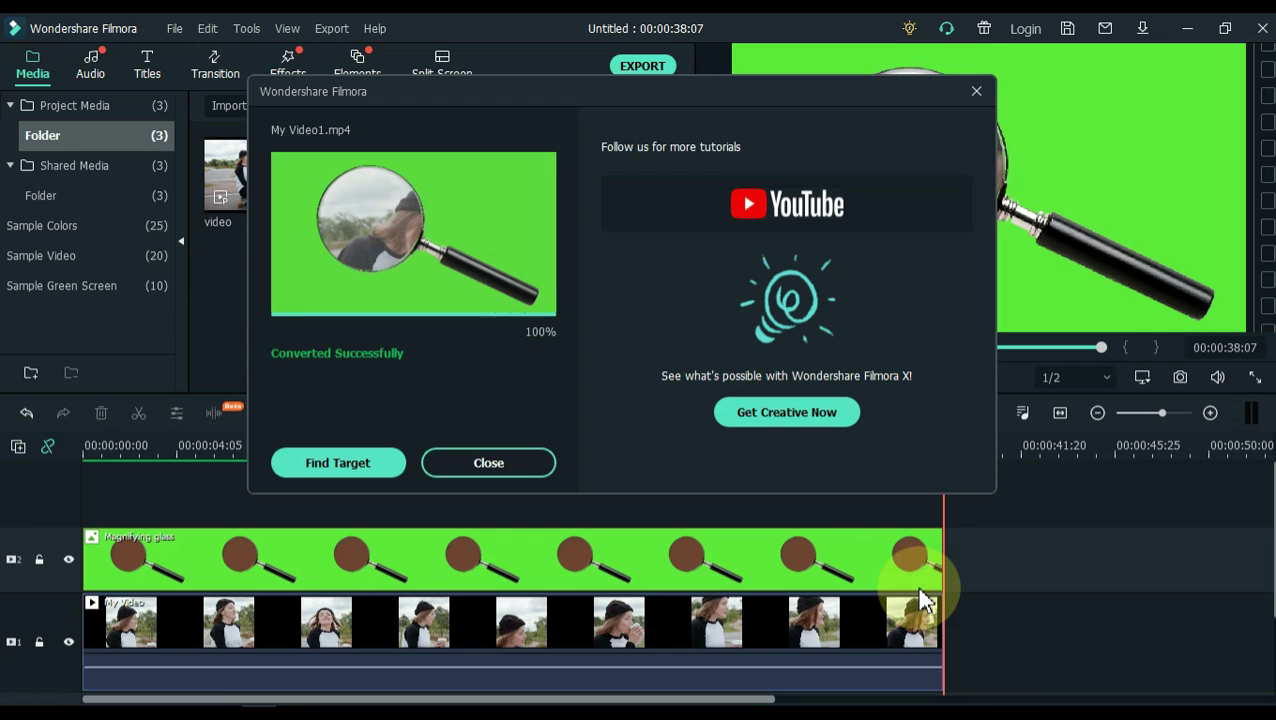
pyautogui.click(489, 463)
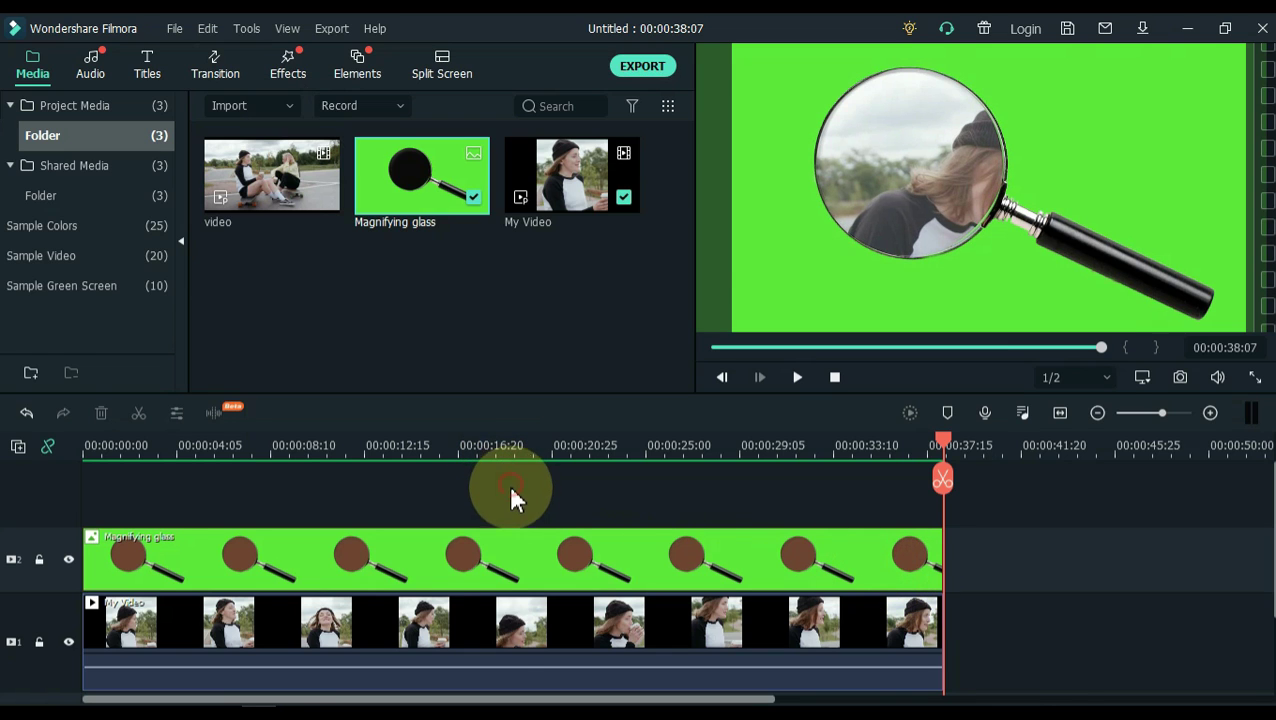
# - Delete both clips from the timeline, leaving My Video1 in the media library
pyautogui.click(494, 629)
pyautogui.press('Delete')
pyautogui.moveTo(421, 175); pyautogui.dragTo(454, 330)
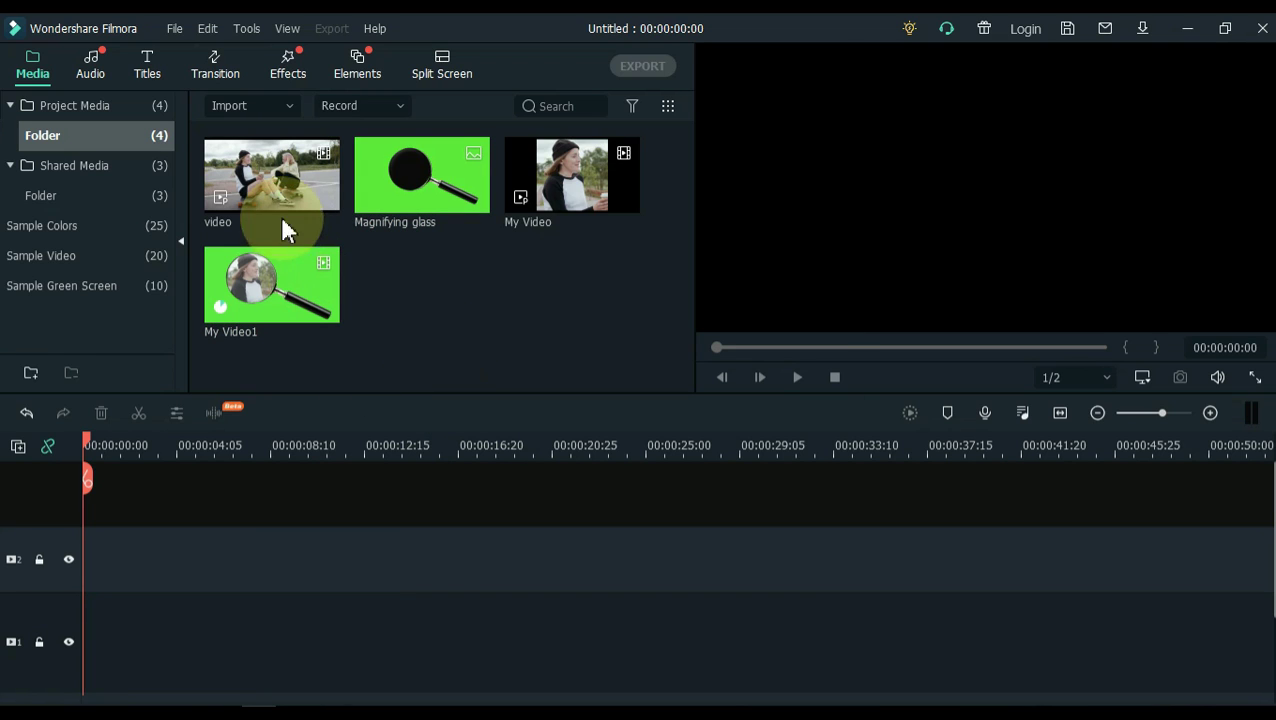
# - Put the skateboard footage on track 1 at 2048 x 1080 25fps, with My Video1 on track 2
pyautogui.click(270, 185)
pyautogui.moveTo(270, 185); pyautogui.dragTo(92, 634)
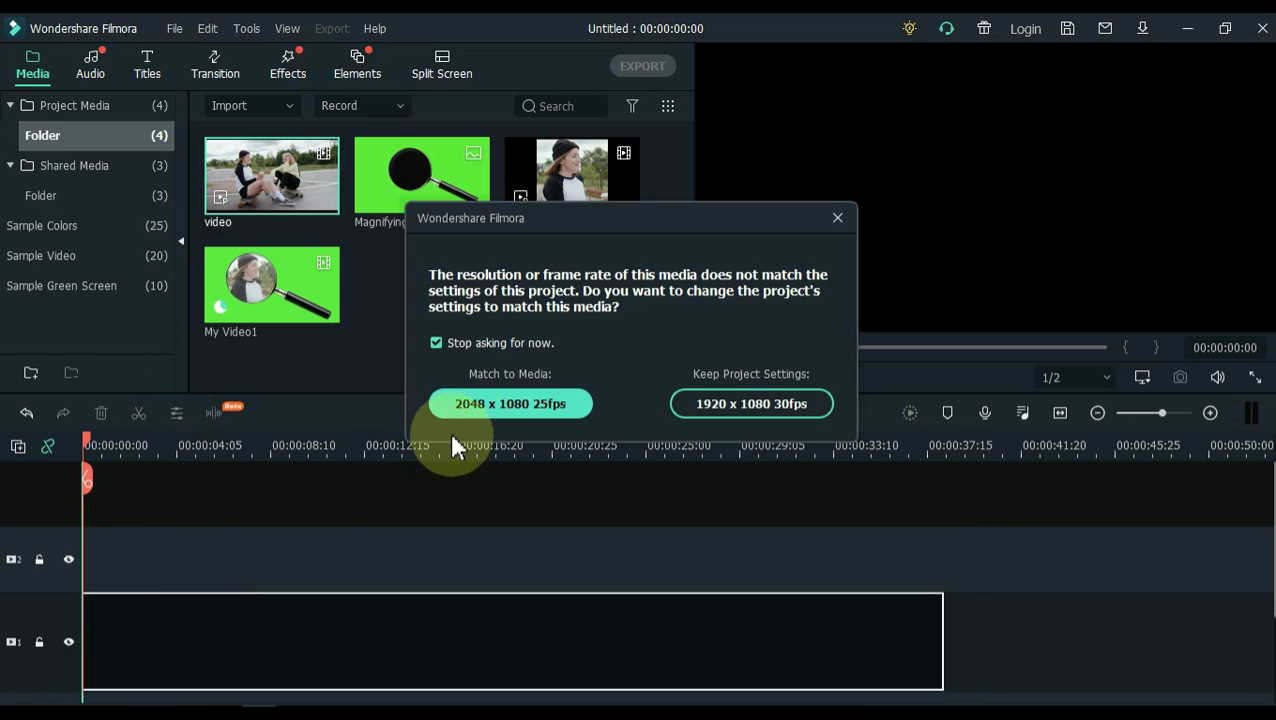
pyautogui.click(490, 404)
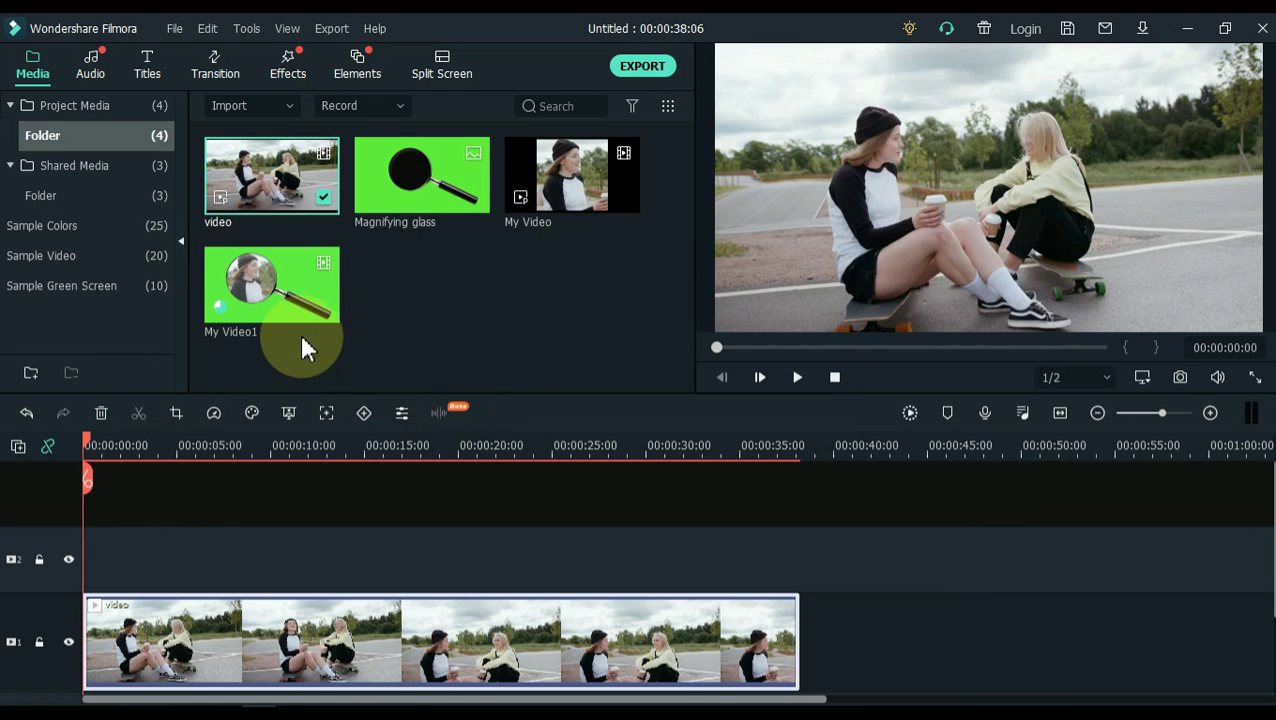
pyautogui.moveTo(263, 303); pyautogui.dragTo(86, 566)
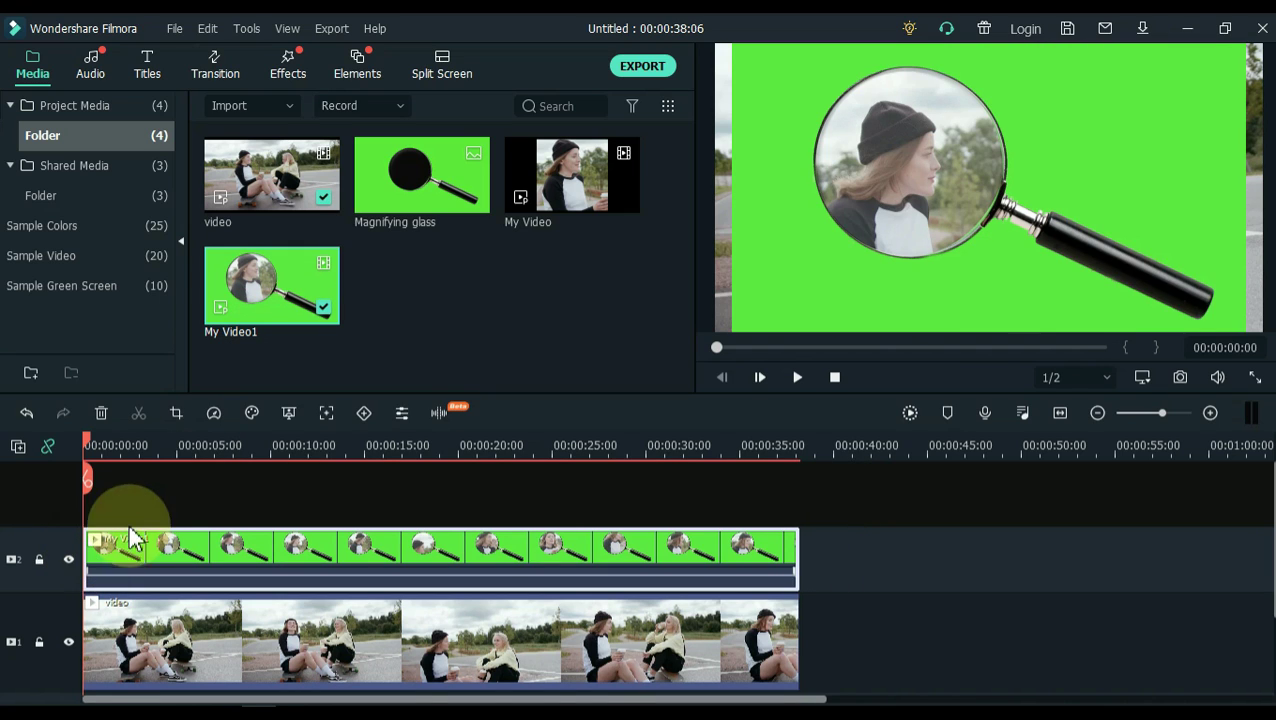
# - Key out the green background of My Video1 with the Chroma Key eyedropper
pyautogui.click(287, 414)
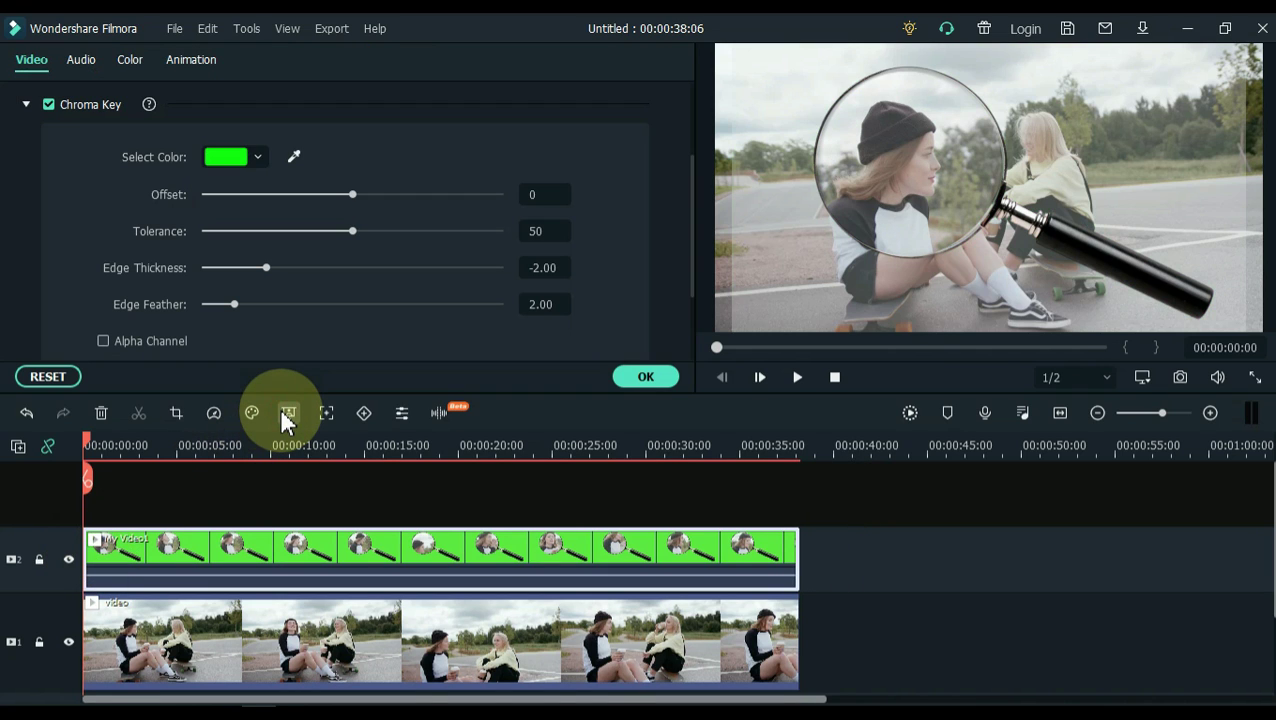
pyautogui.click(298, 155)
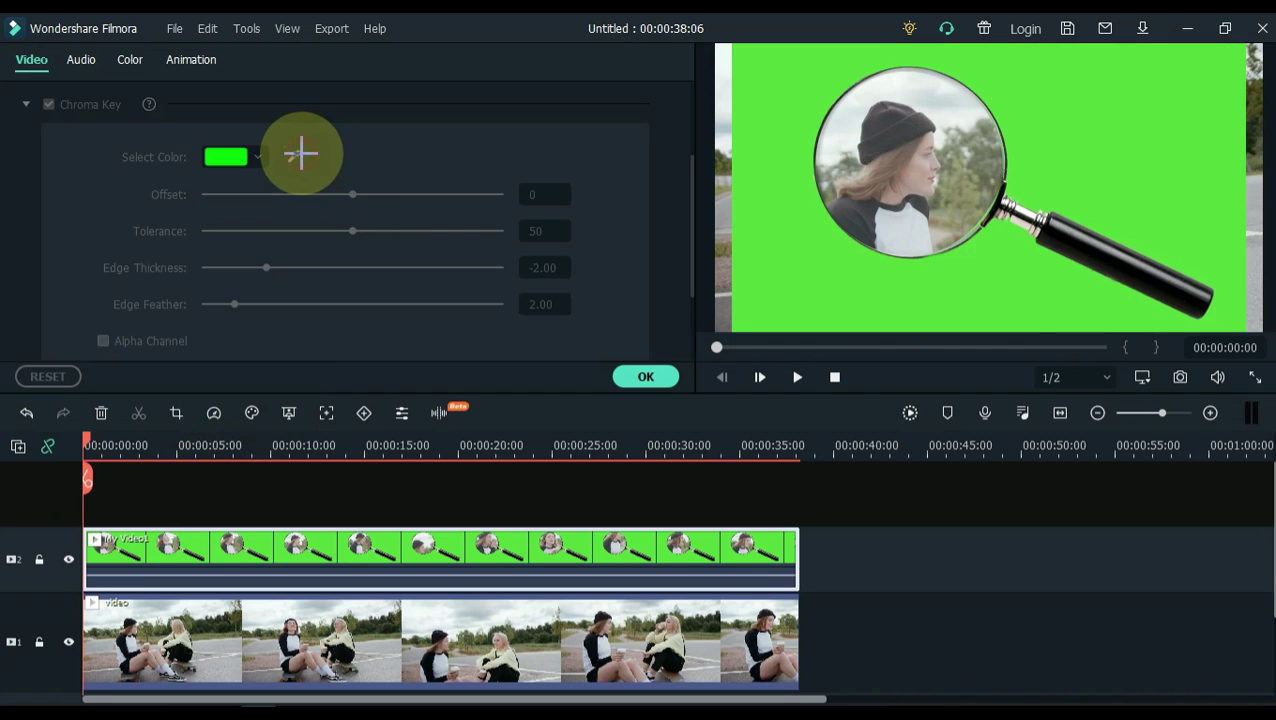
pyautogui.click(750, 222)
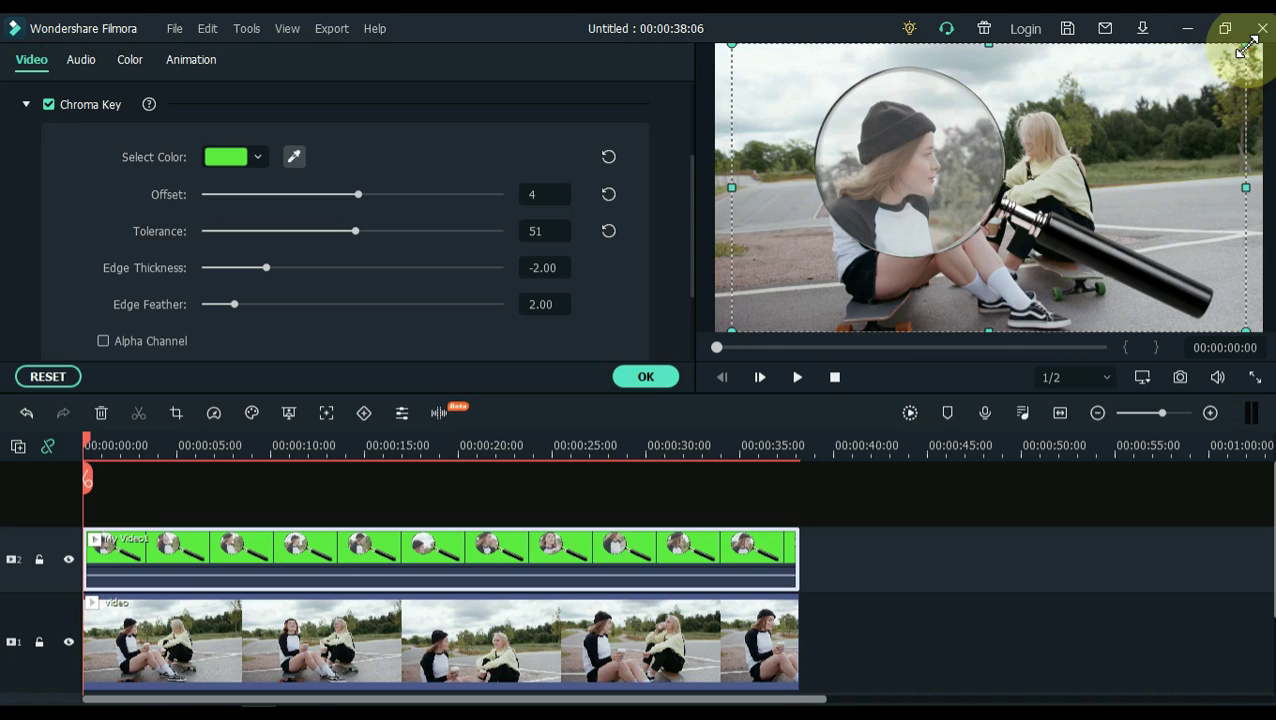
# - Resize the magnifier overlay so the lens sits over the left woman, then play to check
pyautogui.moveTo(1217, 65); pyautogui.dragTo(1078, 139)
pyautogui.moveTo(766, 251); pyautogui.dragTo(797, 242)
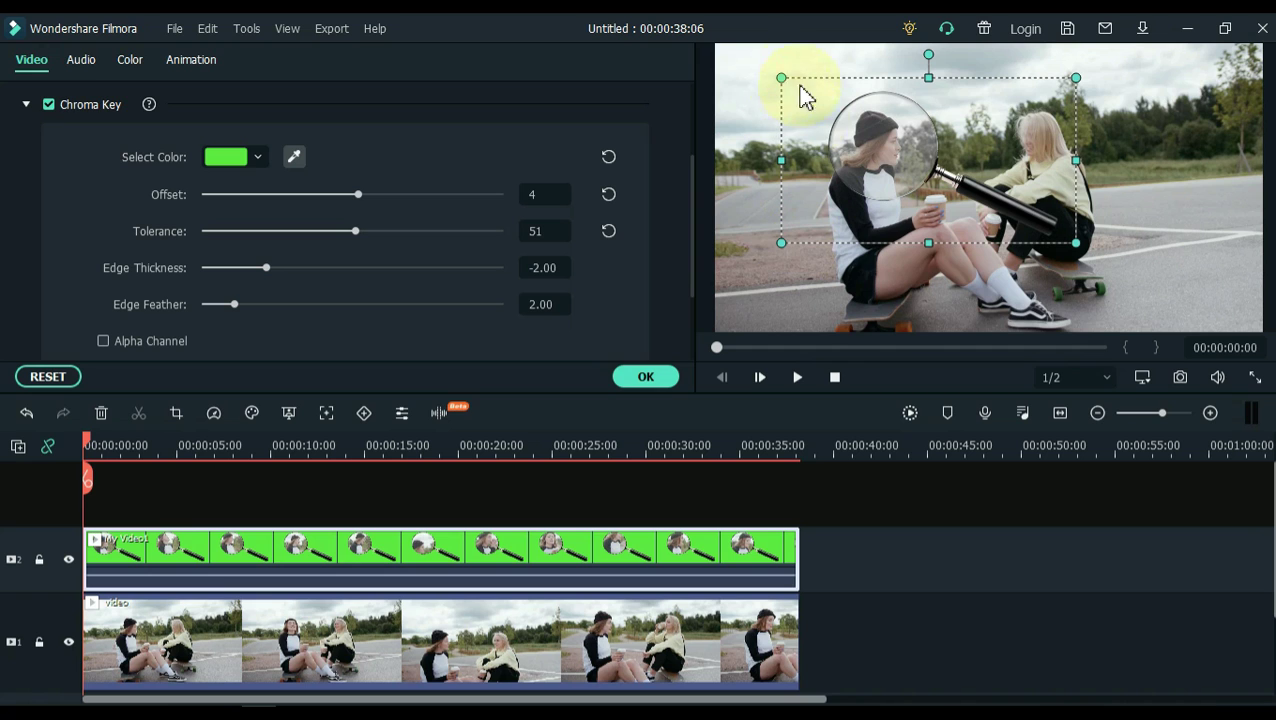
pyautogui.moveTo(1075, 80); pyautogui.dragTo(1084, 72)
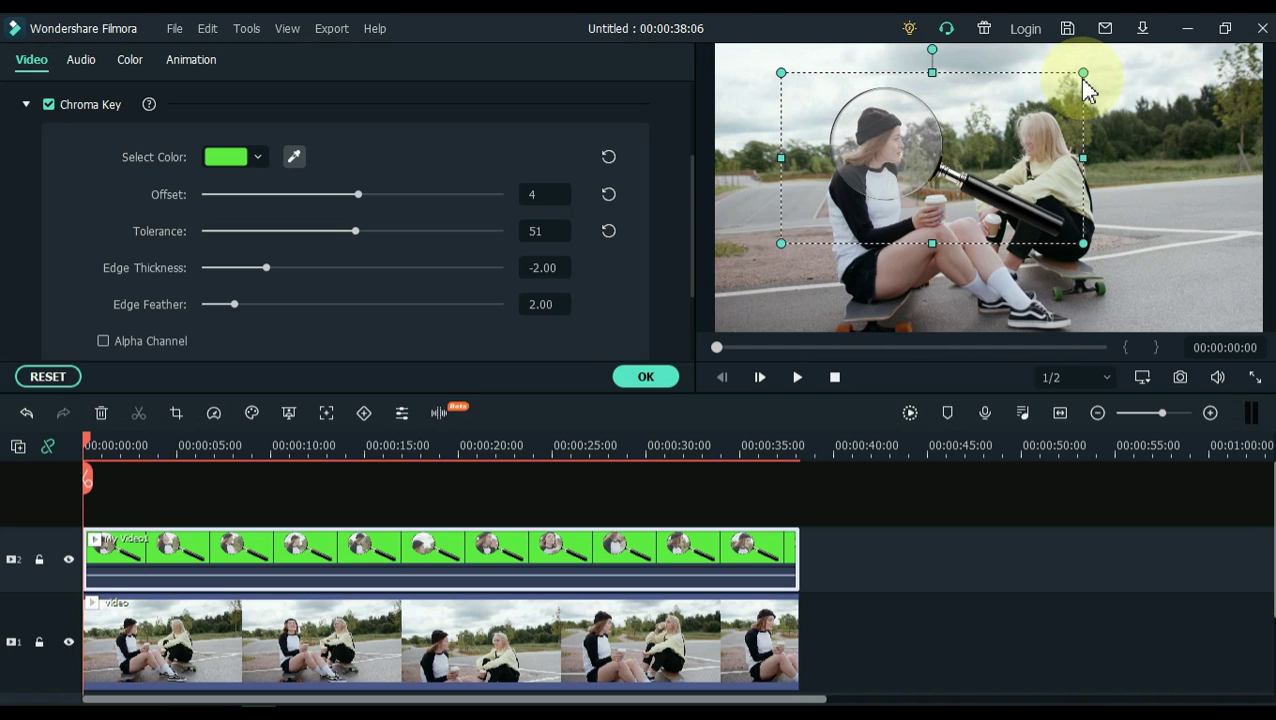
pyautogui.moveTo(770, 58); pyautogui.dragTo(776, 64)
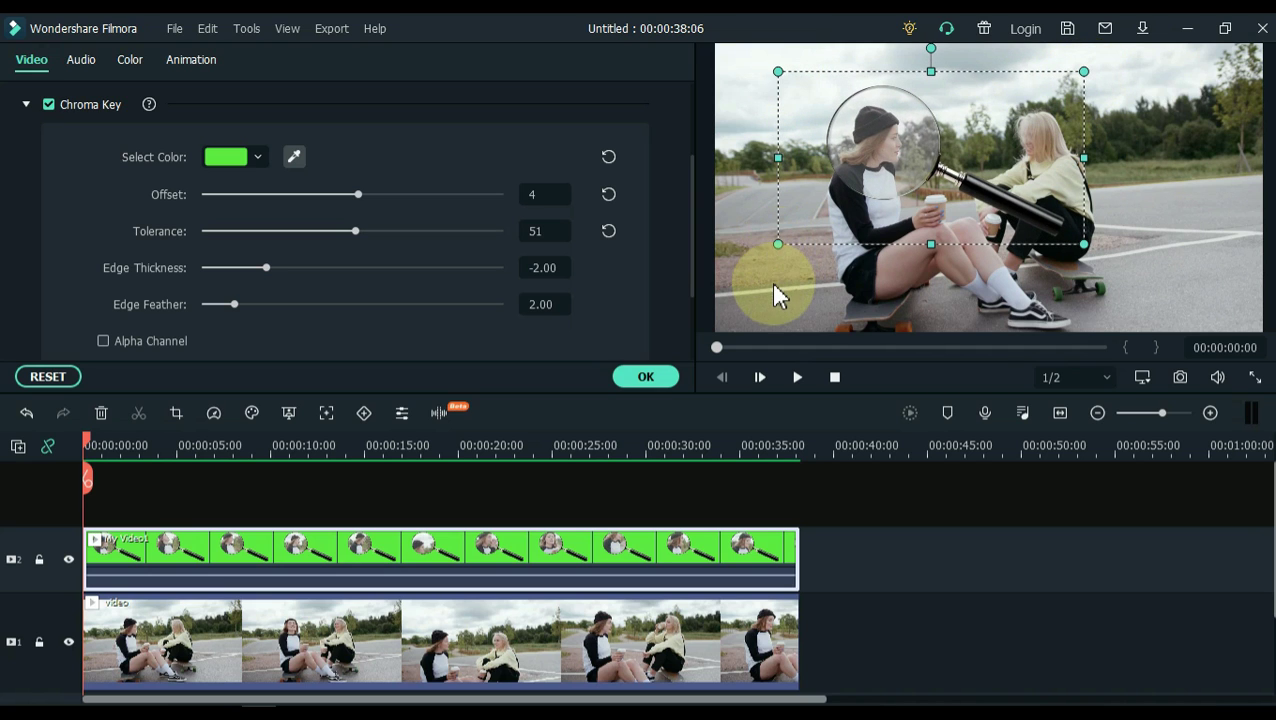
pyautogui.press('space')
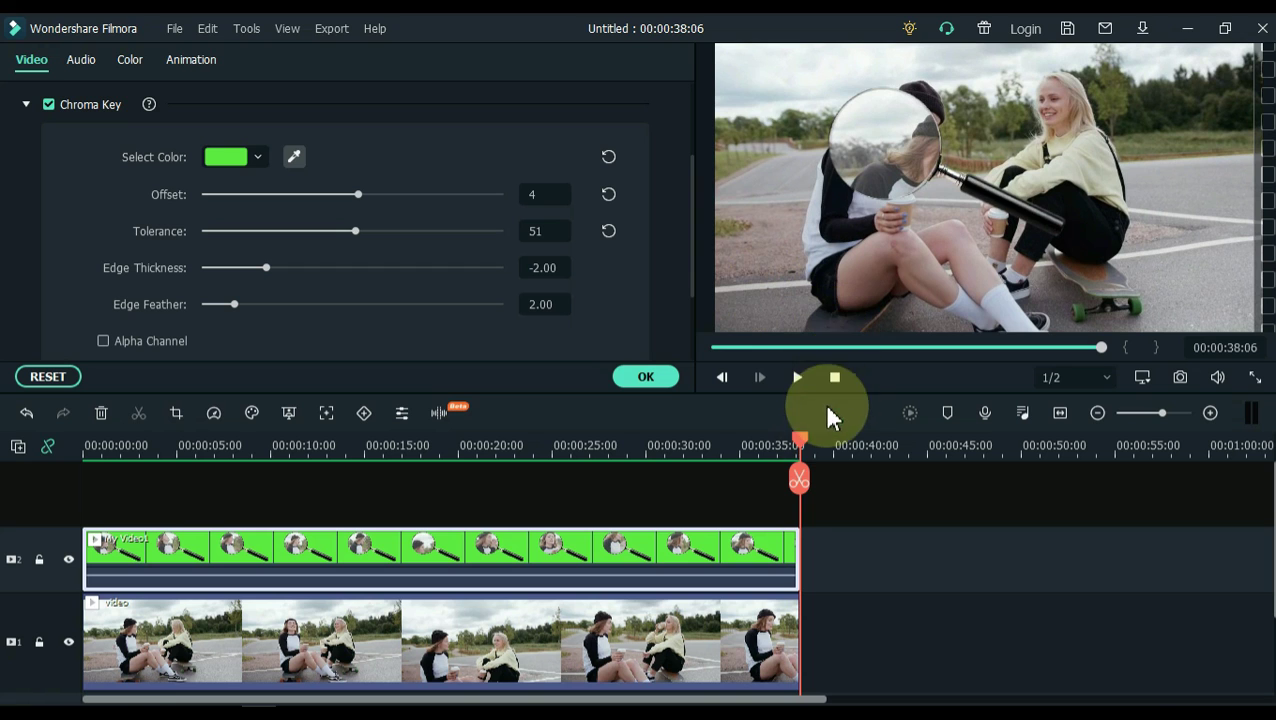
# - Move the playhead back to 00:00:03:18 and show the clip's Animation presets
pyautogui.moveTo(800, 445); pyautogui.dragTo(153, 447)
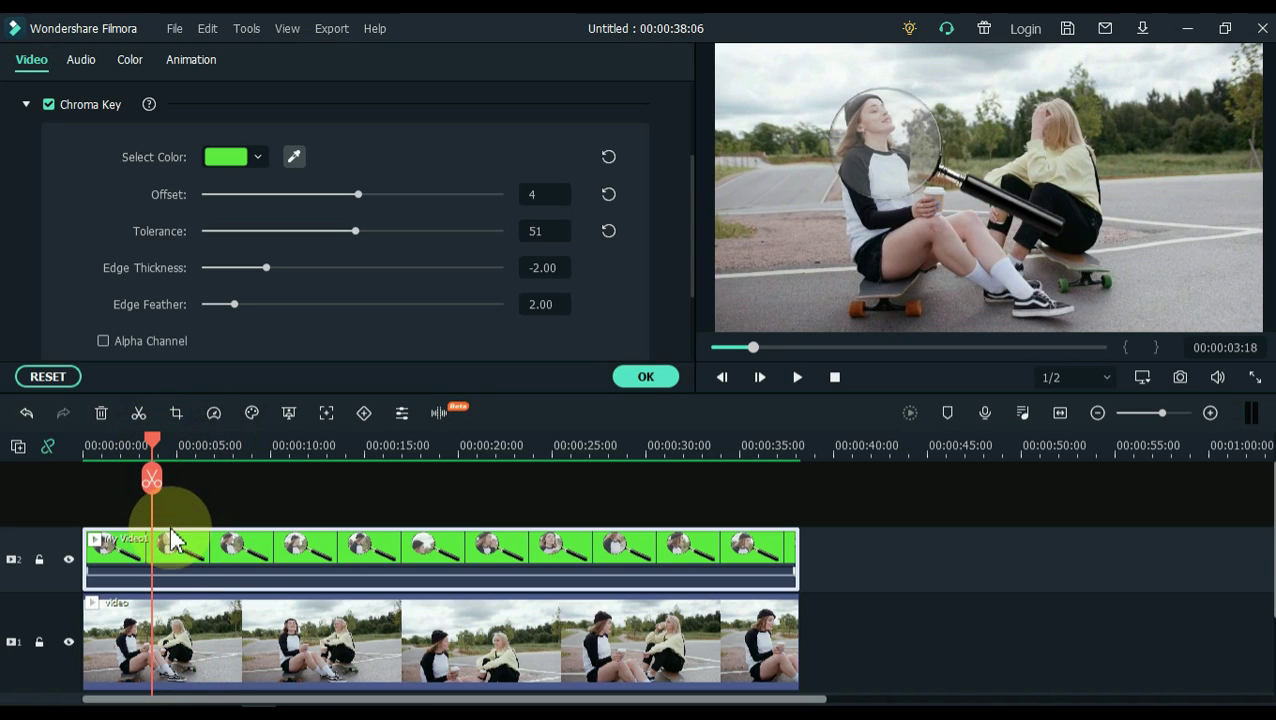
pyautogui.click(195, 65)
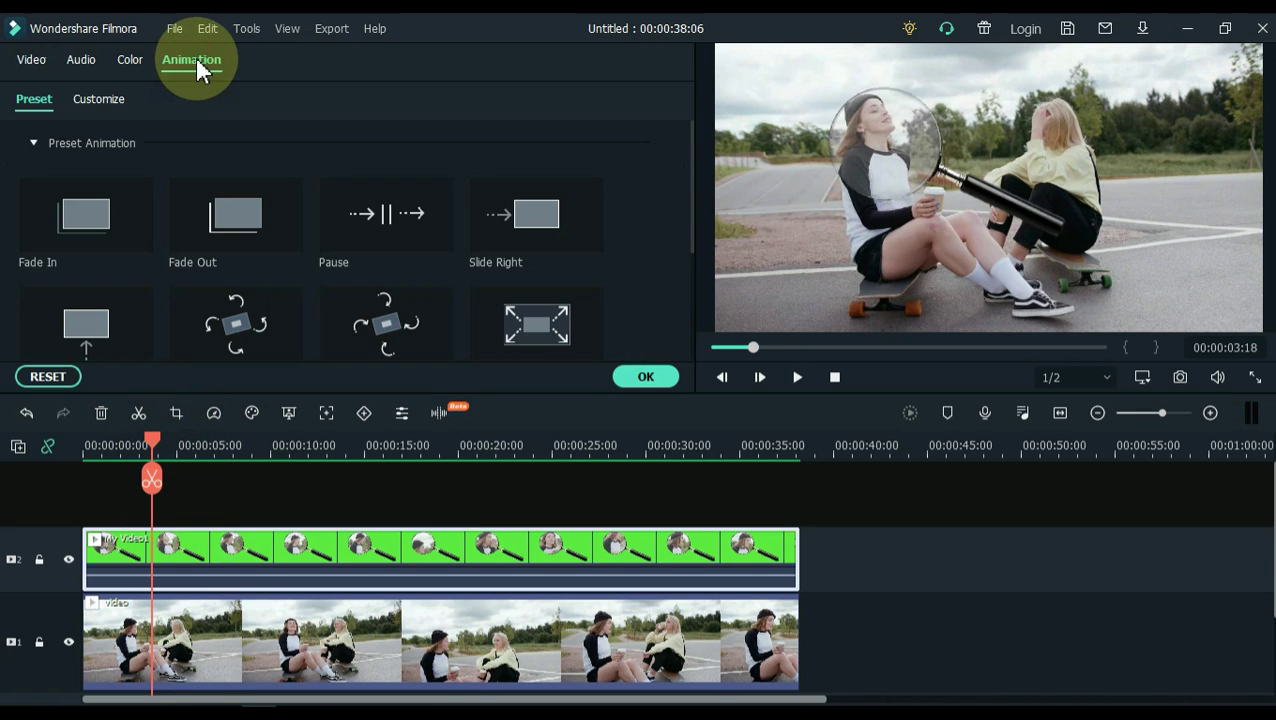
# - Keyframe the magnifier at 100% near 3 s, then 173.25% shifted right at 00:00:19:05
pyautogui.click(108, 104)
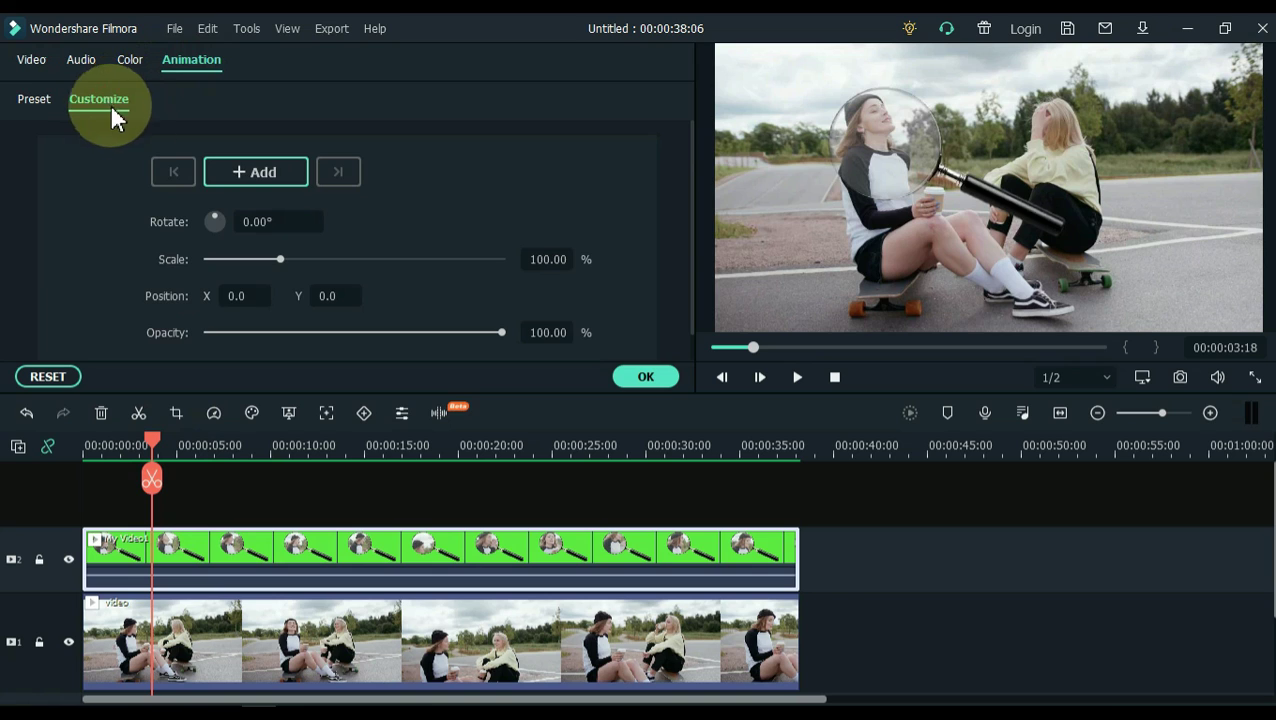
pyautogui.click(232, 177)
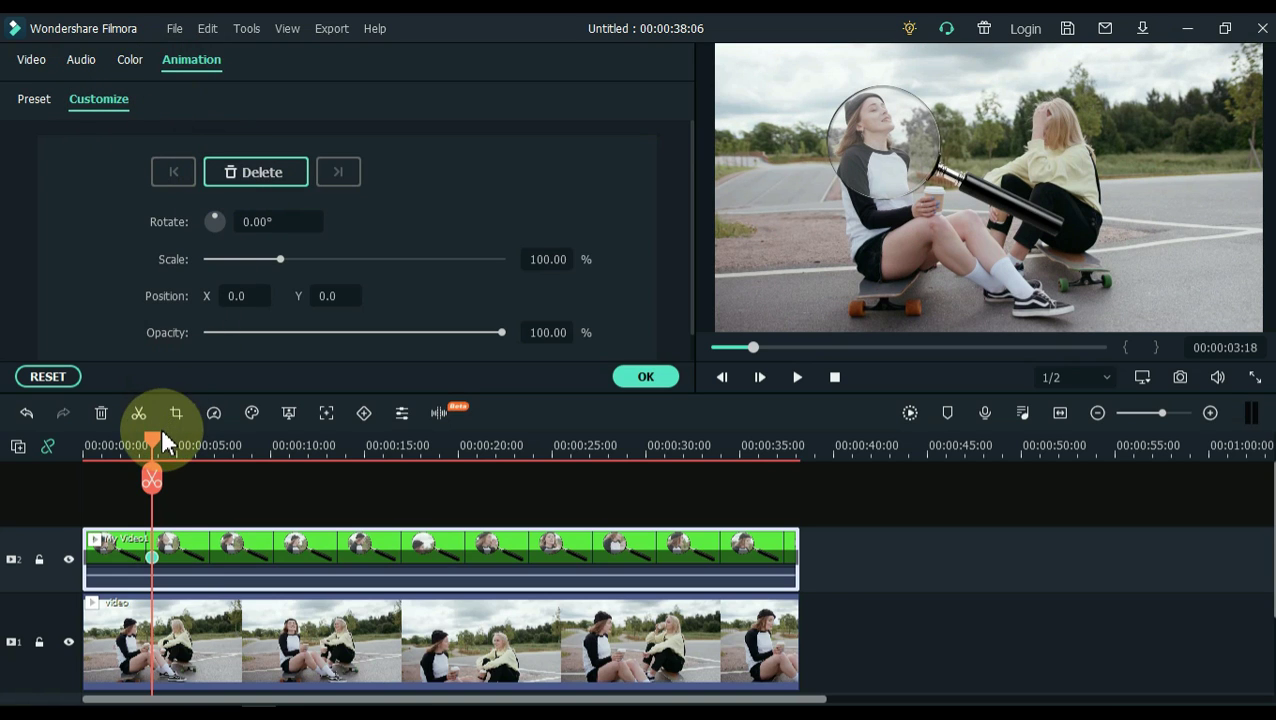
pyautogui.moveTo(157, 445); pyautogui.dragTo(190, 447)
pyautogui.moveTo(347, 446); pyautogui.dragTo(444, 448)
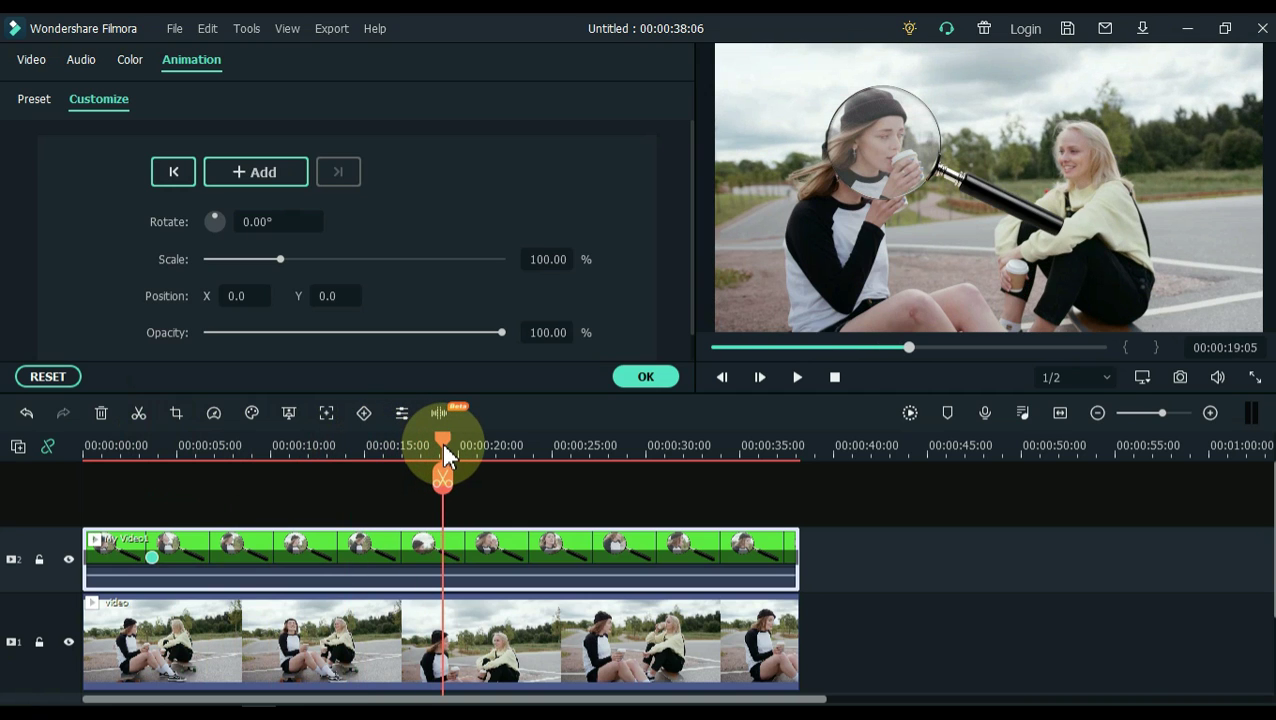
pyautogui.moveTo(281, 258); pyautogui.dragTo(334, 260)
pyautogui.moveTo(806, 156); pyautogui.dragTo(1083, 251)
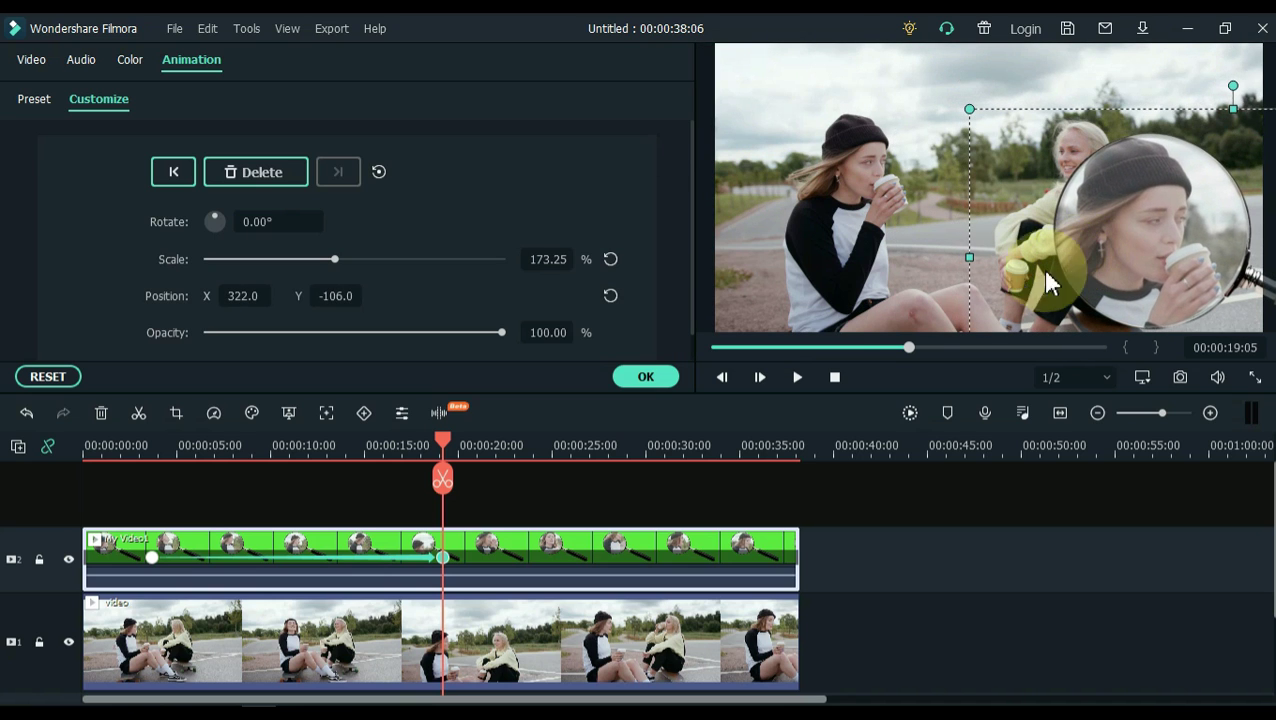
# - Confirm the custom animation and replay the video from the start
pyautogui.click(646, 378)
pyautogui.moveTo(446, 442); pyautogui.dragTo(72, 445)
pyautogui.press('space')
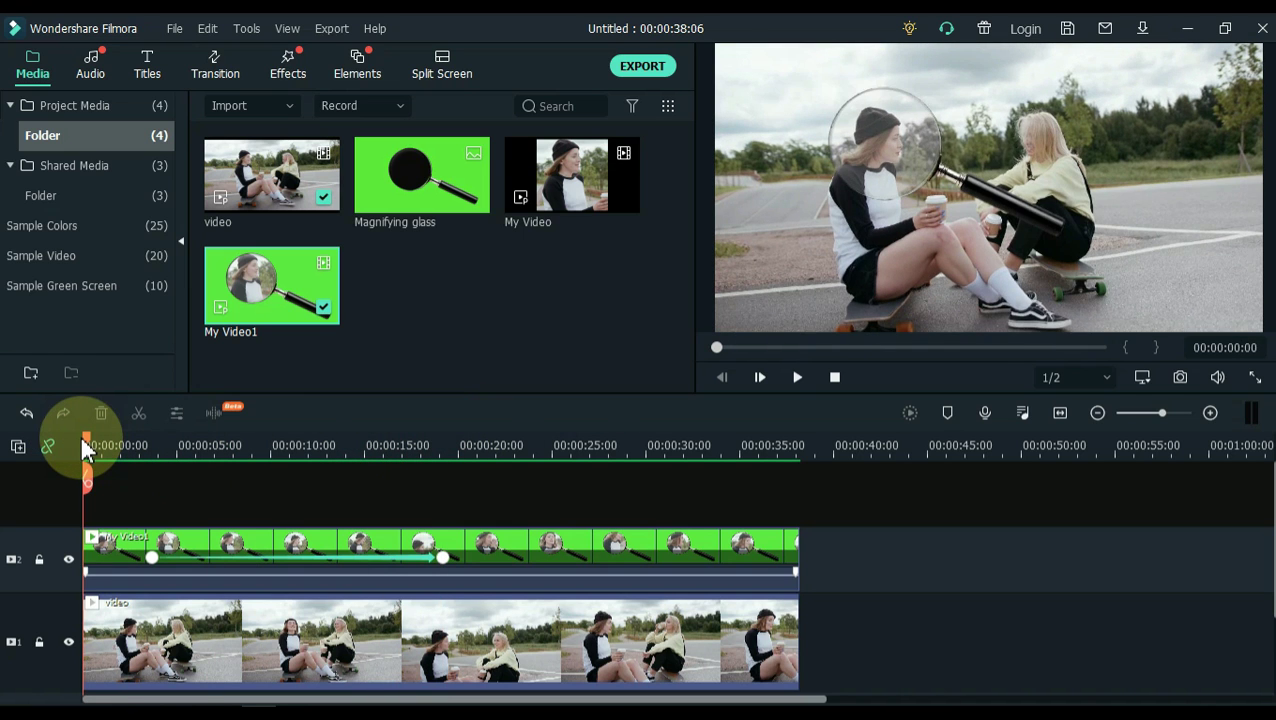